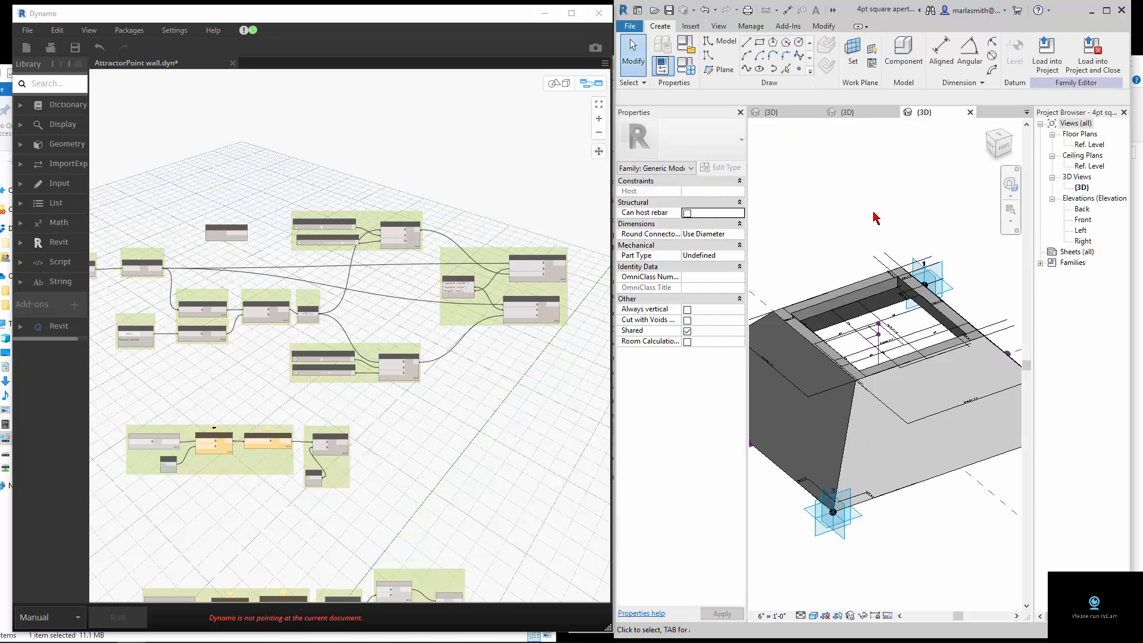
Review the dimension parameters of the square aperture family in Family Types
middle_click_drag(874, 229, 885, 228, "shift")
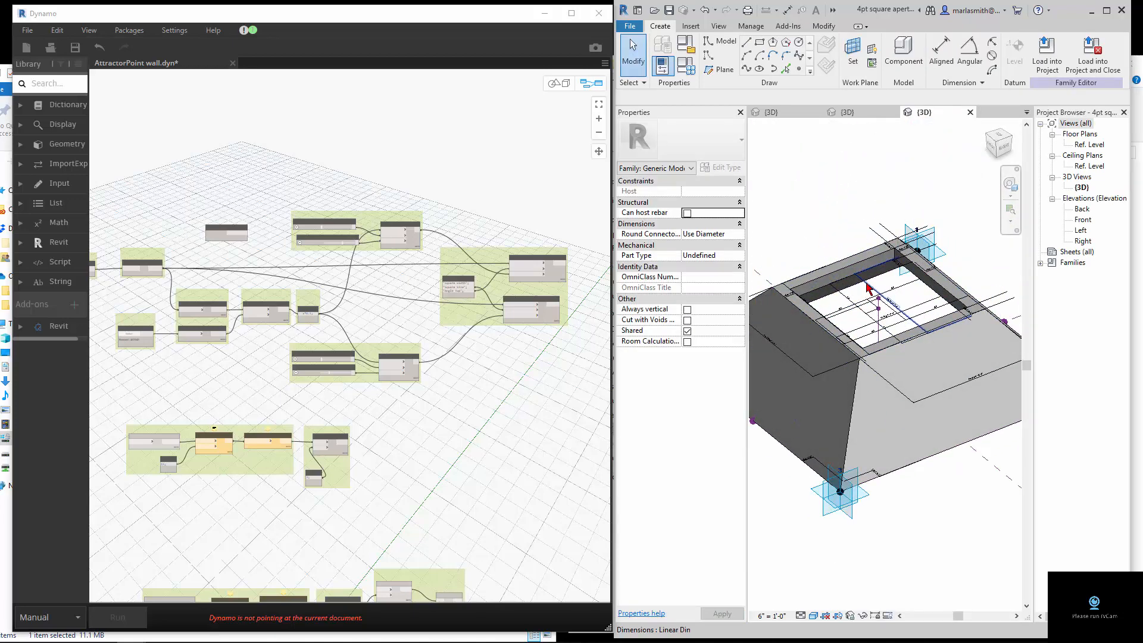
left_click(685, 65)
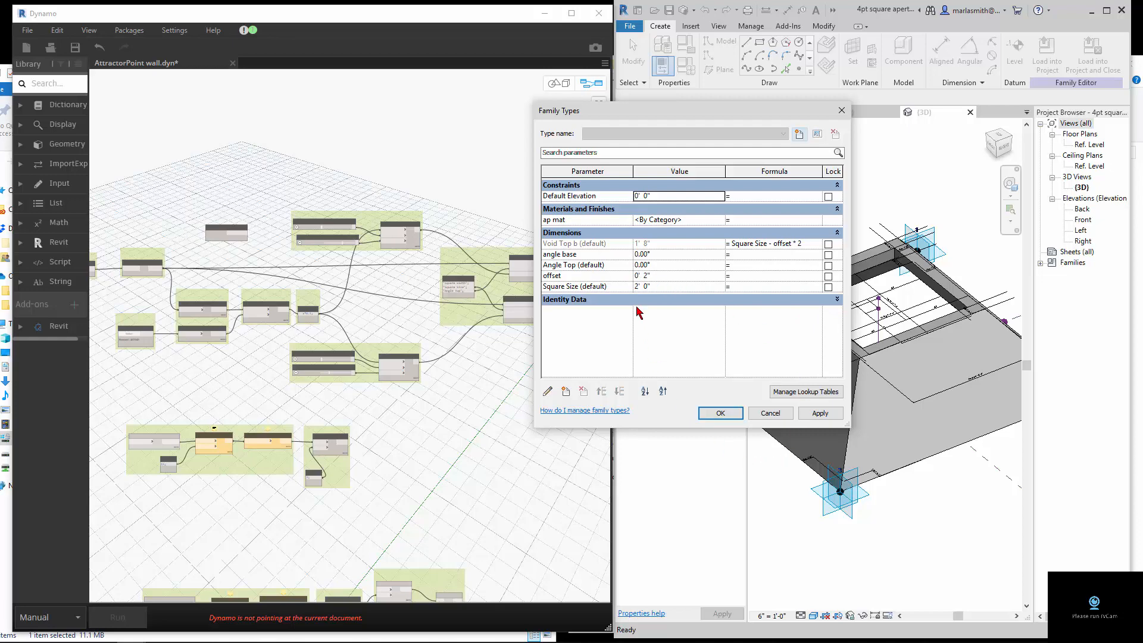
left_click_drag(563, 265, 566, 292)
left_click(721, 413)
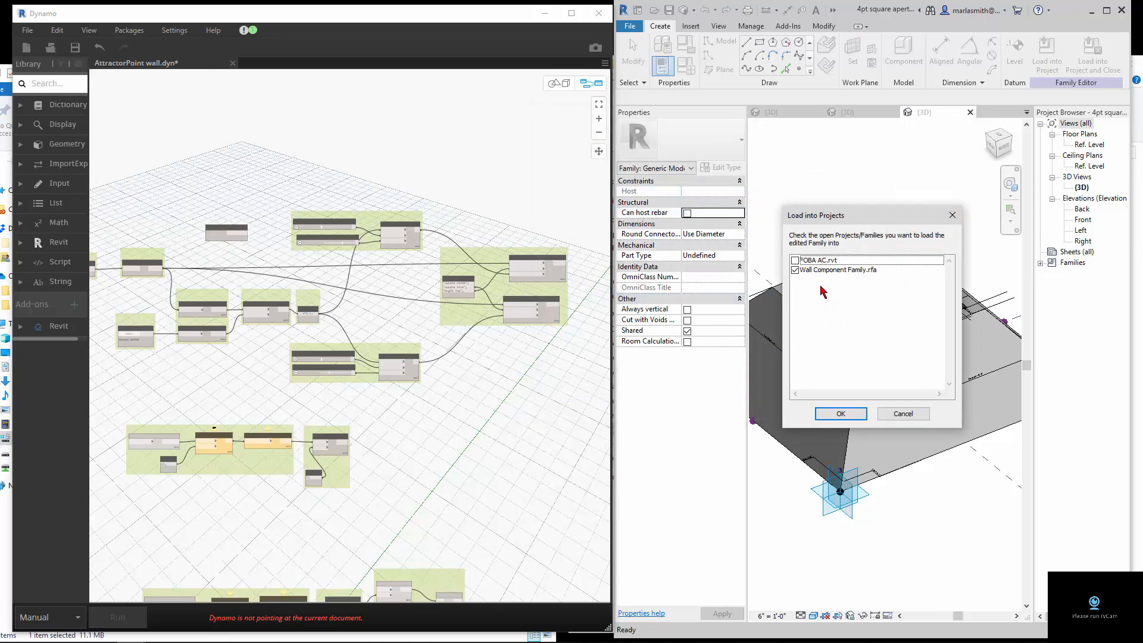
Load the aperture family into Wall Component Family.rfa and leave component placement without placing an instance
left_click(838, 414)
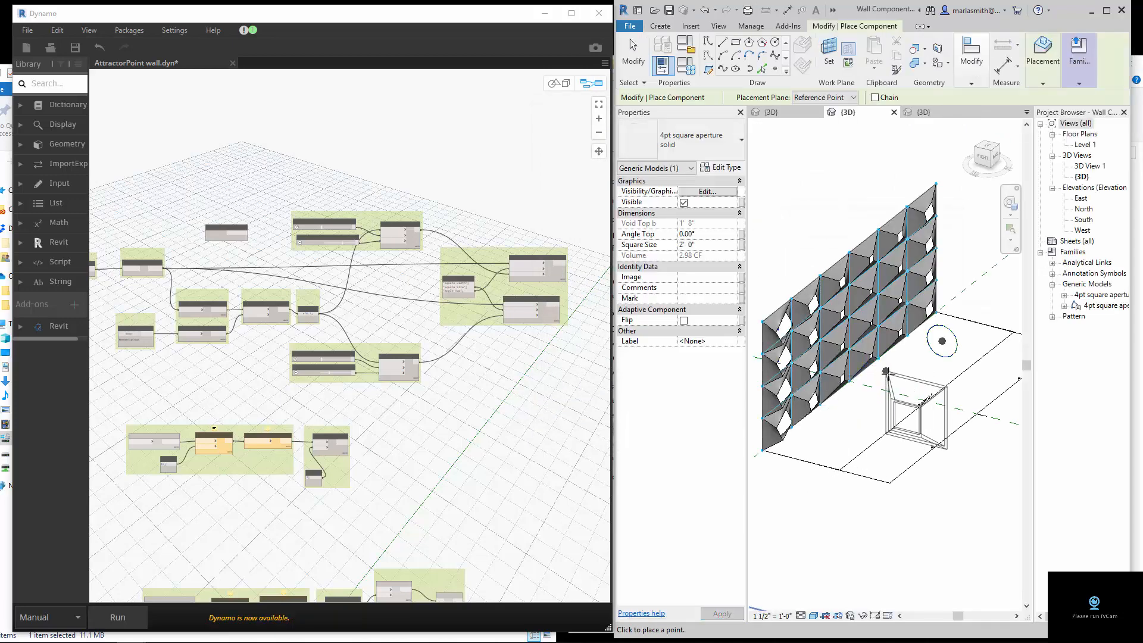
middle_click_drag(881, 381, 850, 366, "shift")
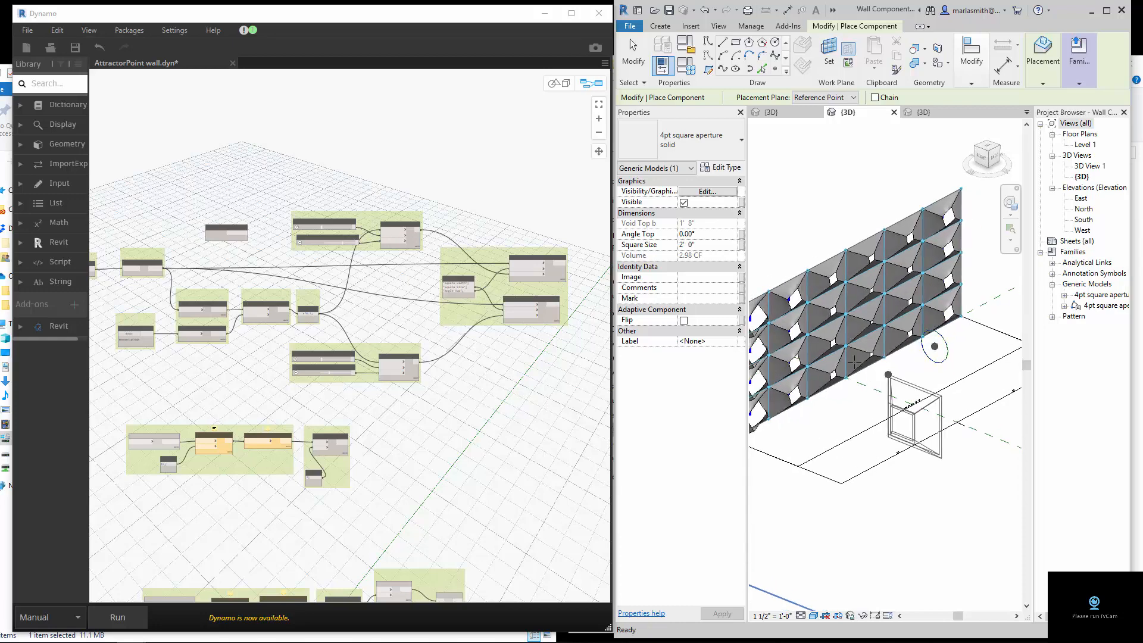
left_click(883, 292)
key("Escape")
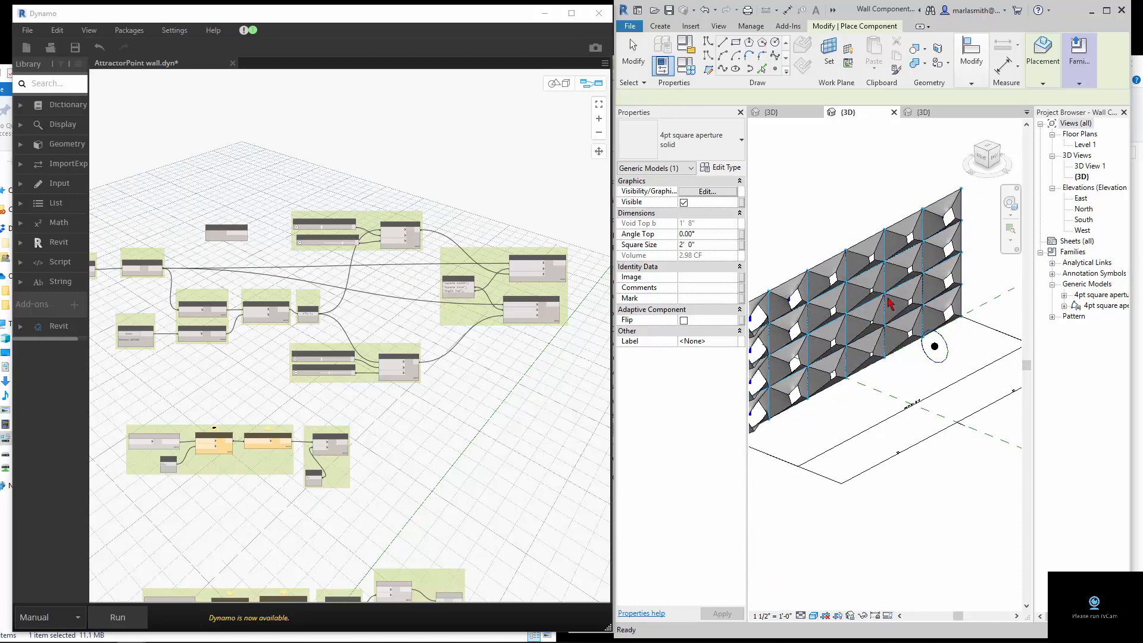
Change the wall panel repeater's type to 4pt square aperture solid
left_click(953, 309)
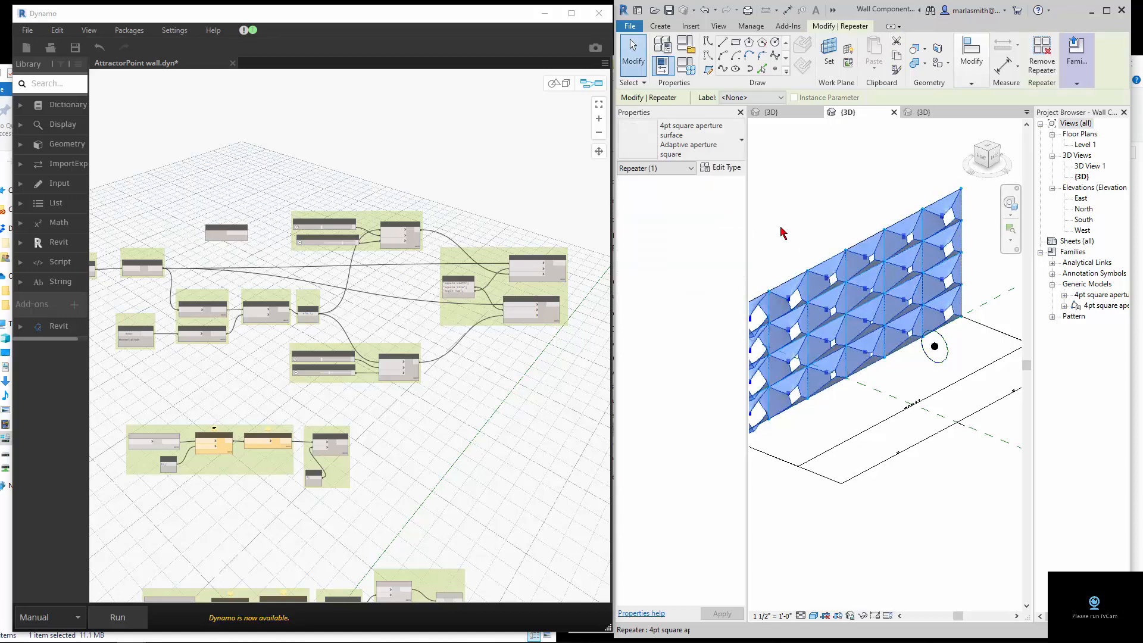
left_click(732, 150)
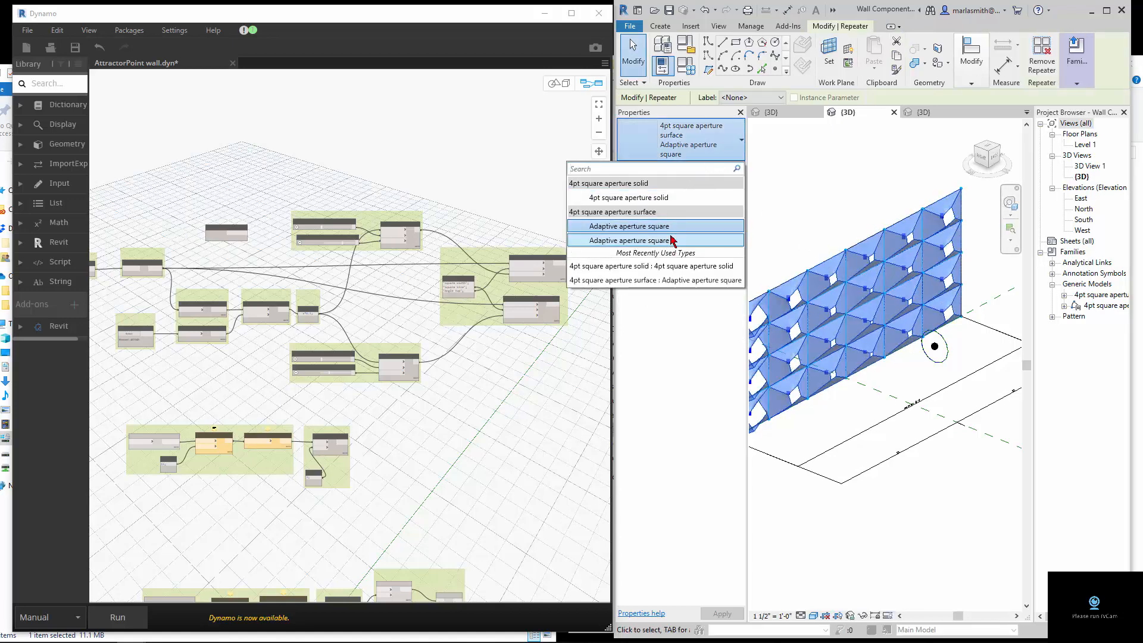
left_click(679, 200)
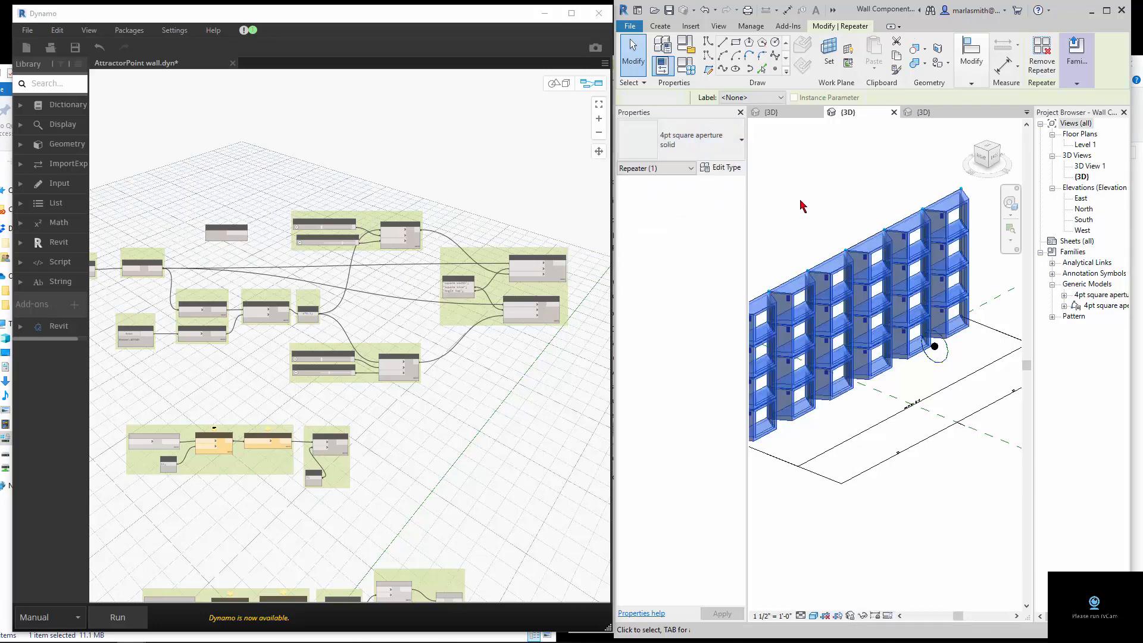
left_click(952, 364)
scroll(952, 360, "down", 2)
scroll(878, 364, "up", 3)
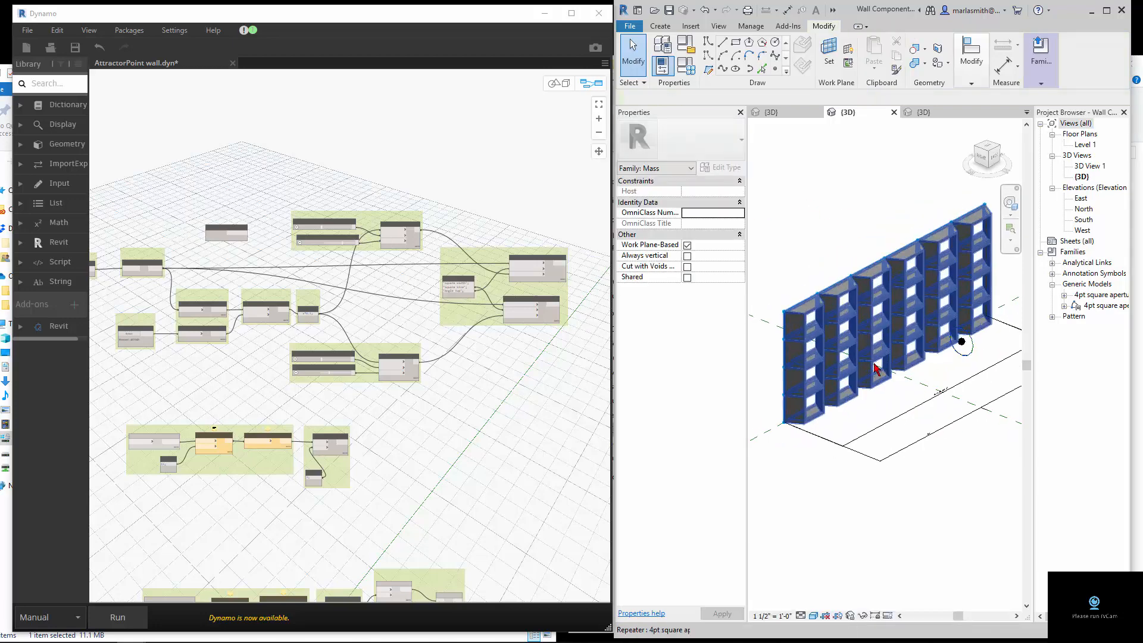
In Dynamo, set the Family Types node to 4pt square aperture solid:4pt square aperture solid, run the graph and cancel the Revit error
left_click(463, 431)
scroll(451, 388, "down", 2)
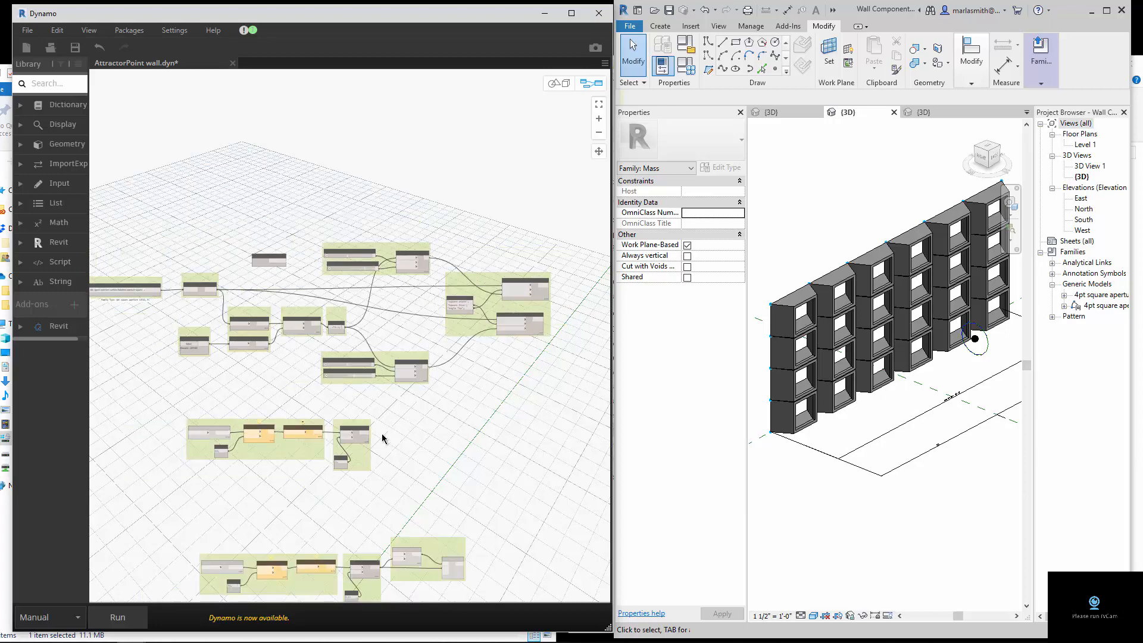
scroll(288, 302, "up", 5)
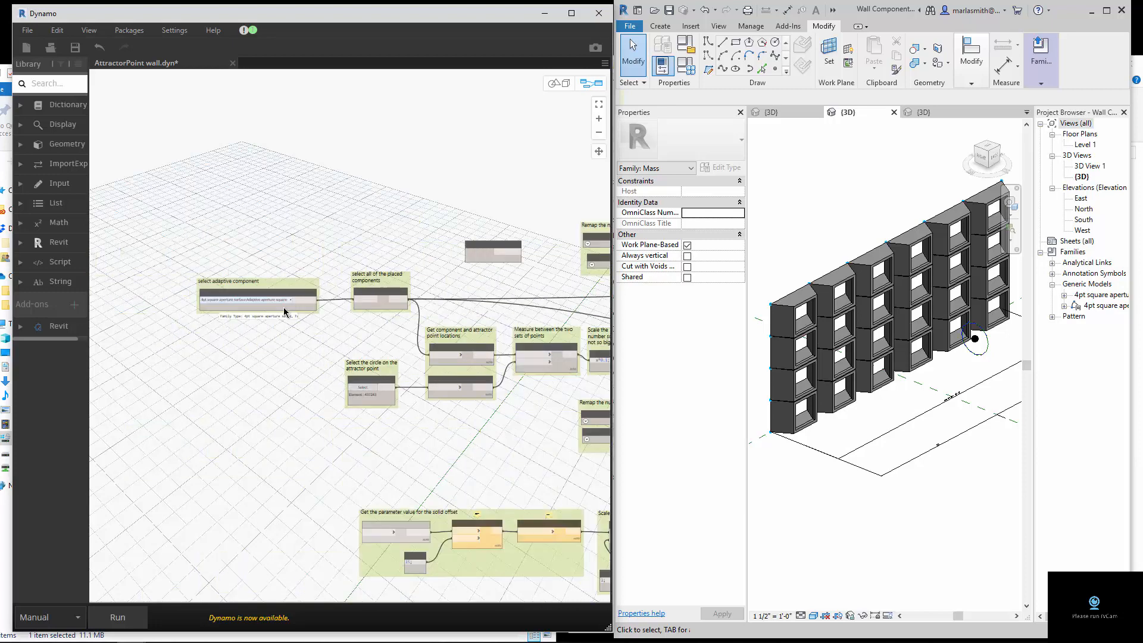
left_click(293, 295)
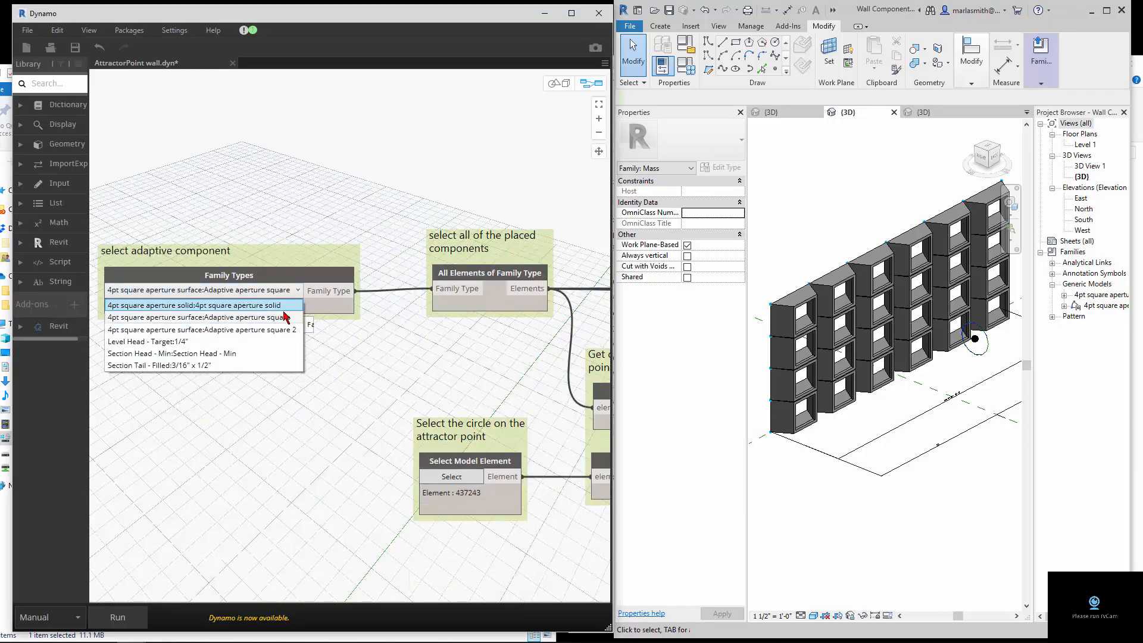
left_click(285, 319)
left_click(139, 616)
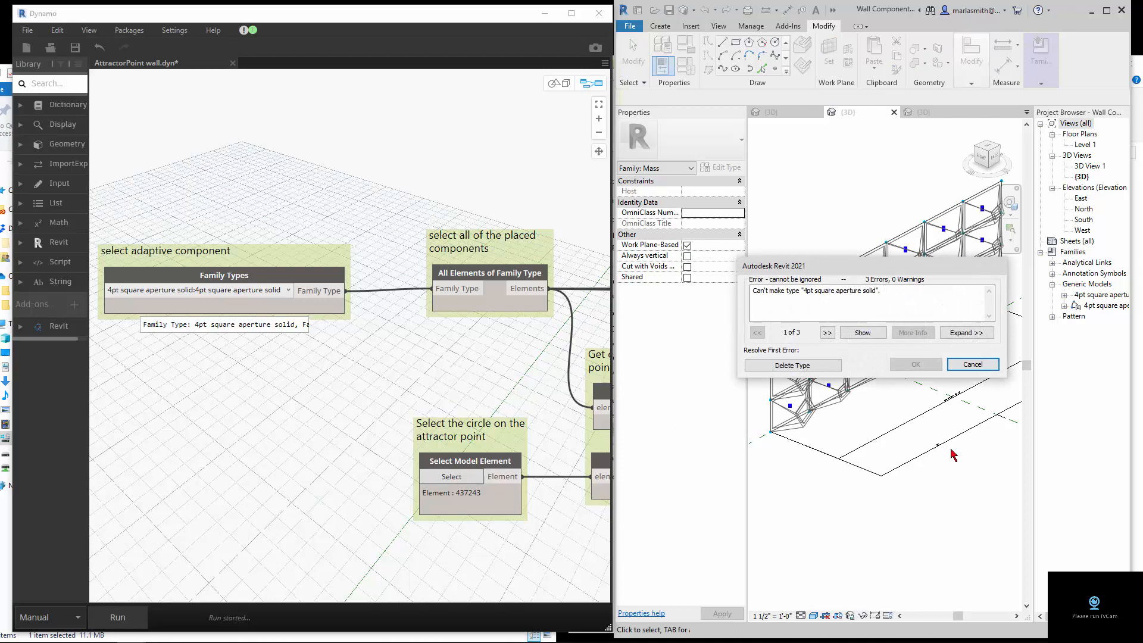
left_click(981, 364)
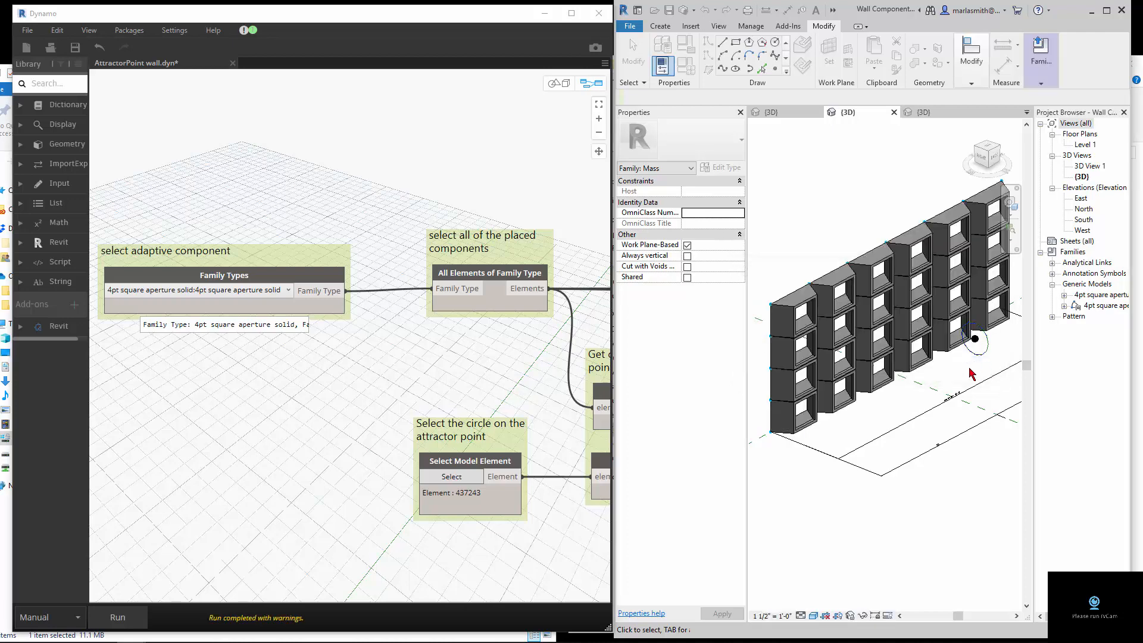
Connect the Family Types output to the element input of Element.Parameters in the solid offset group and run the graph
scroll(343, 343, "down", 5)
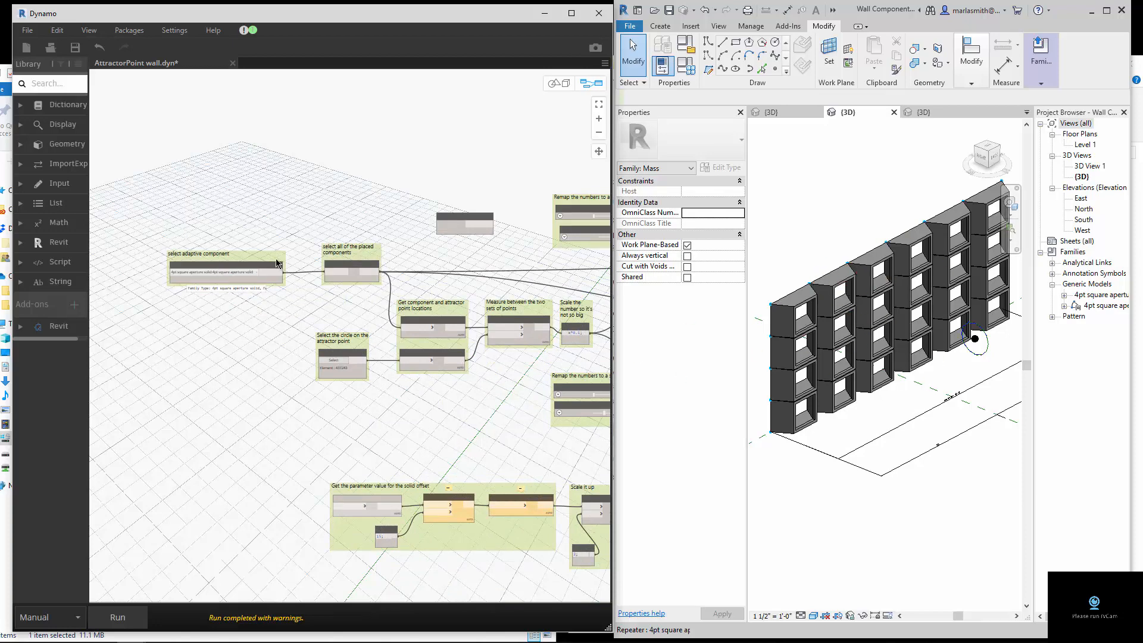
left_click(276, 272)
left_click(336, 508)
scroll(458, 565, "up", 5)
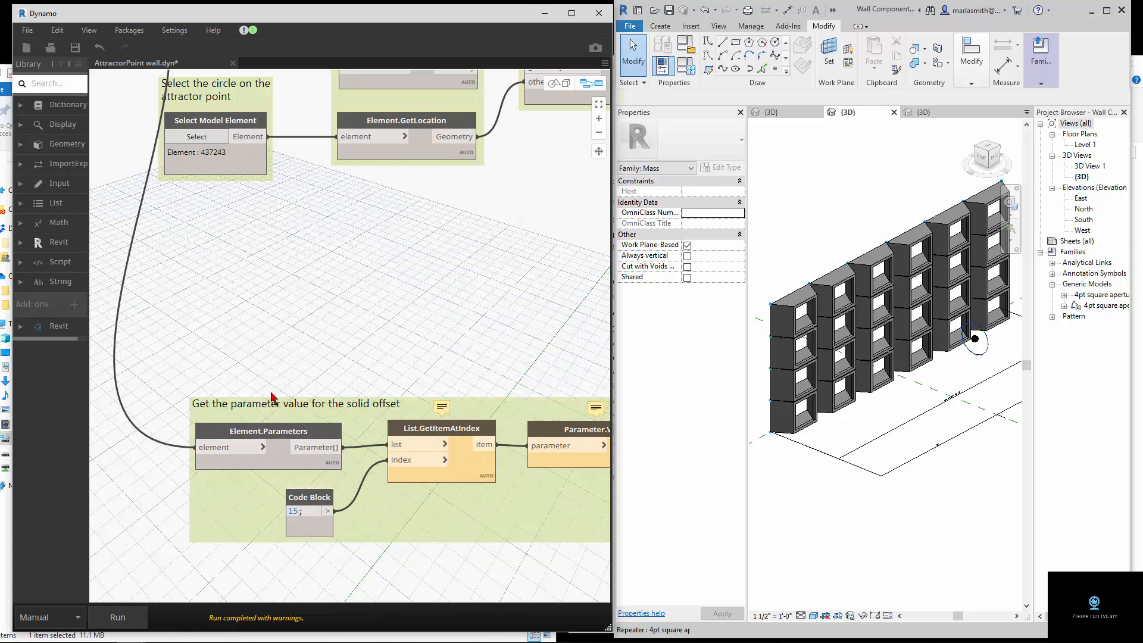
left_click(118, 619)
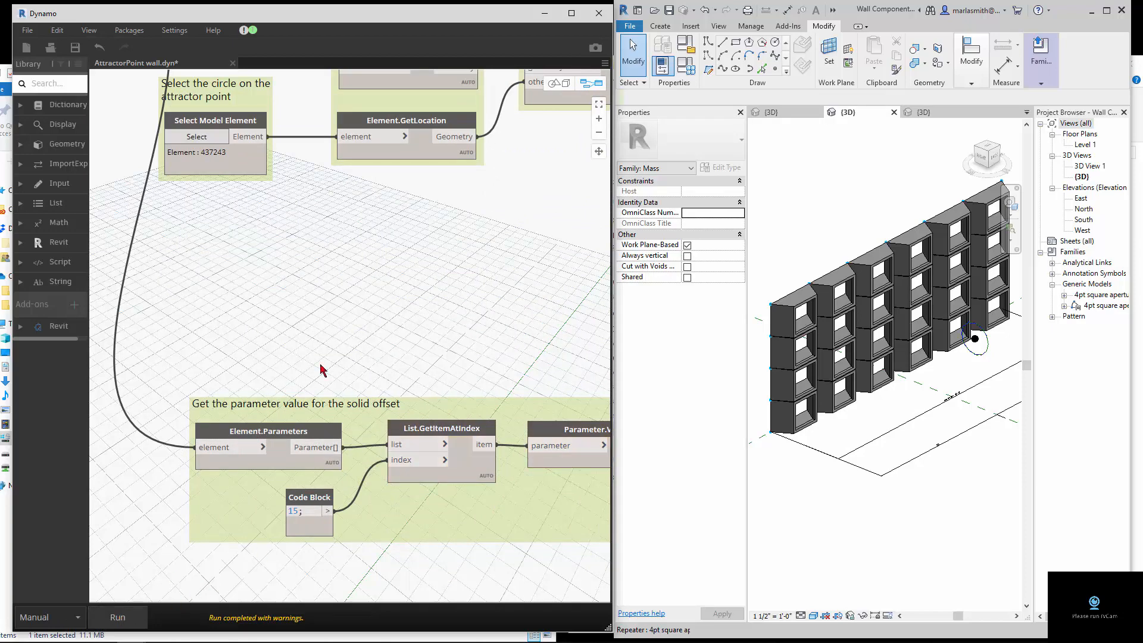
Examine the outputs of the Element.Parameters, List.GetItemAtIndex, Parameter.Value and multiplication nodes that extract and scale the solid offset
scroll(245, 273, "down", 2)
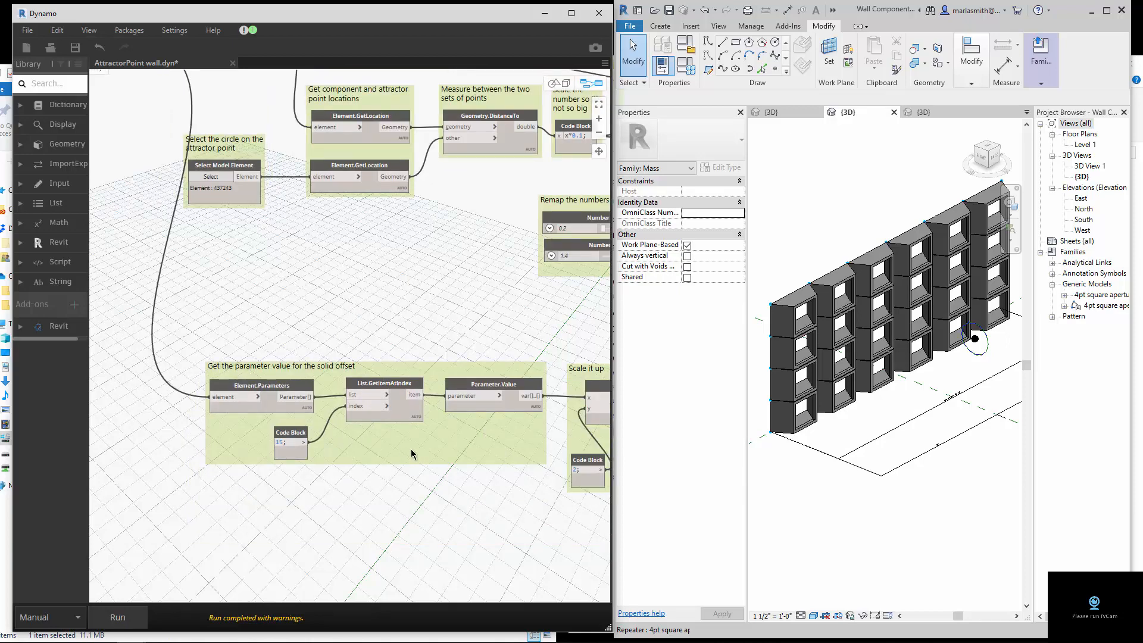
middle_click_drag(483, 280, 360, 360)
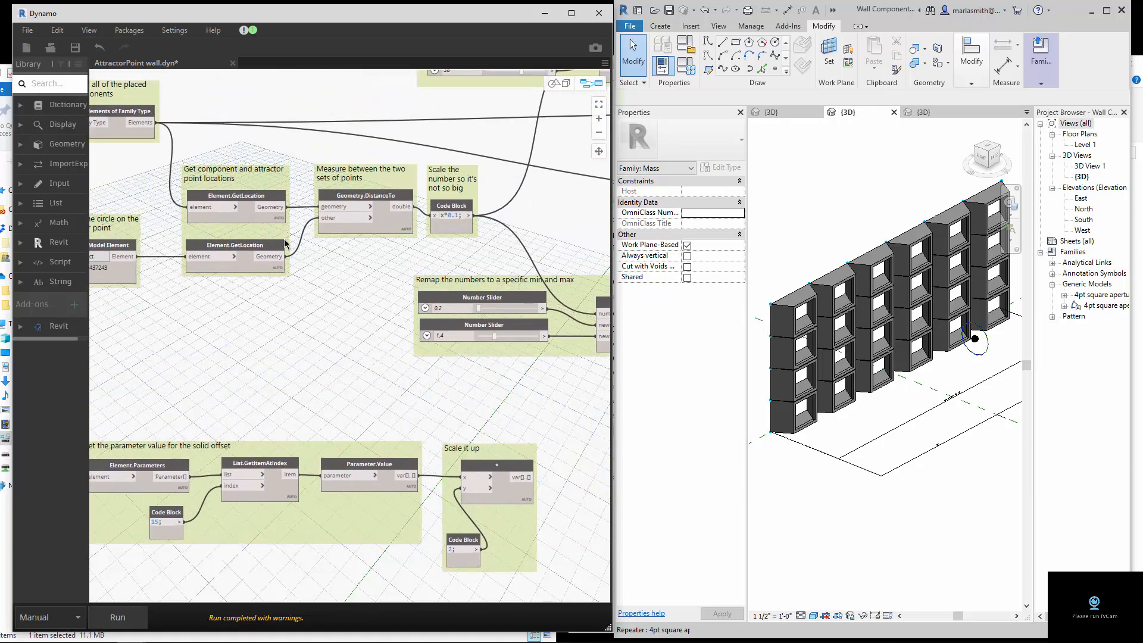
scroll(504, 278, "down", 3)
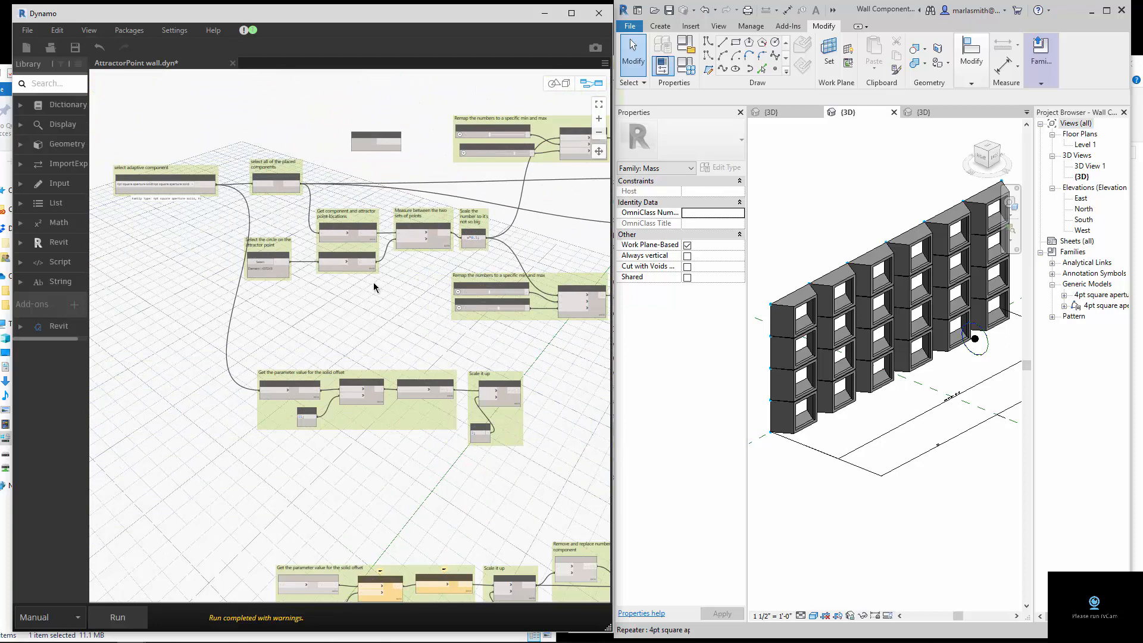
scroll(302, 347, "up", 1)
scroll(326, 488, "up", 2)
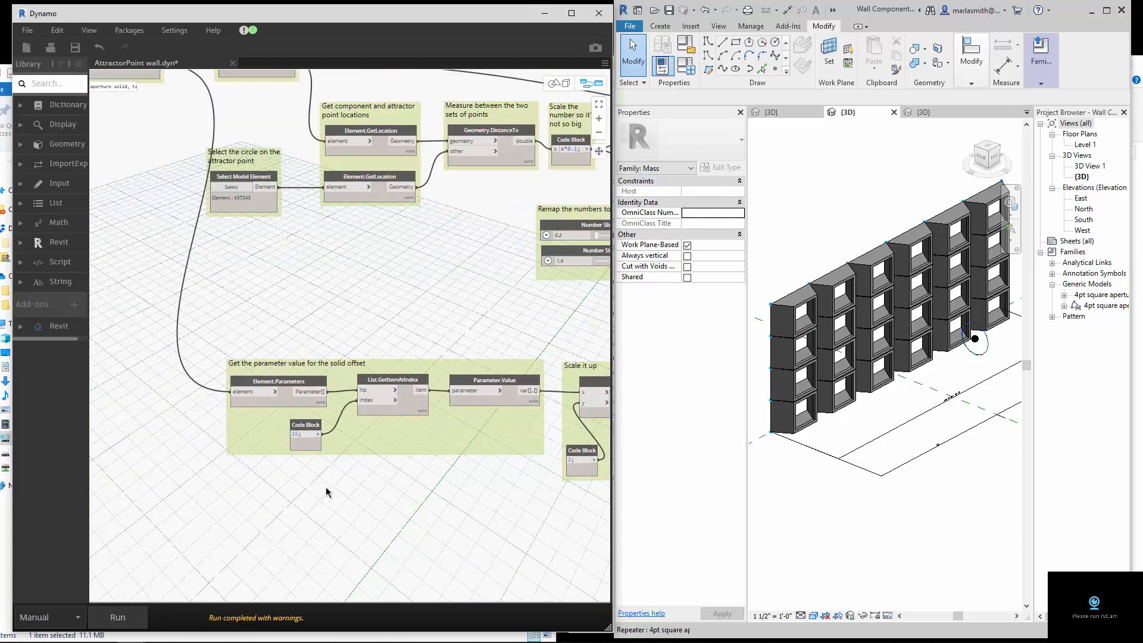
scroll(326, 487, "up", 1)
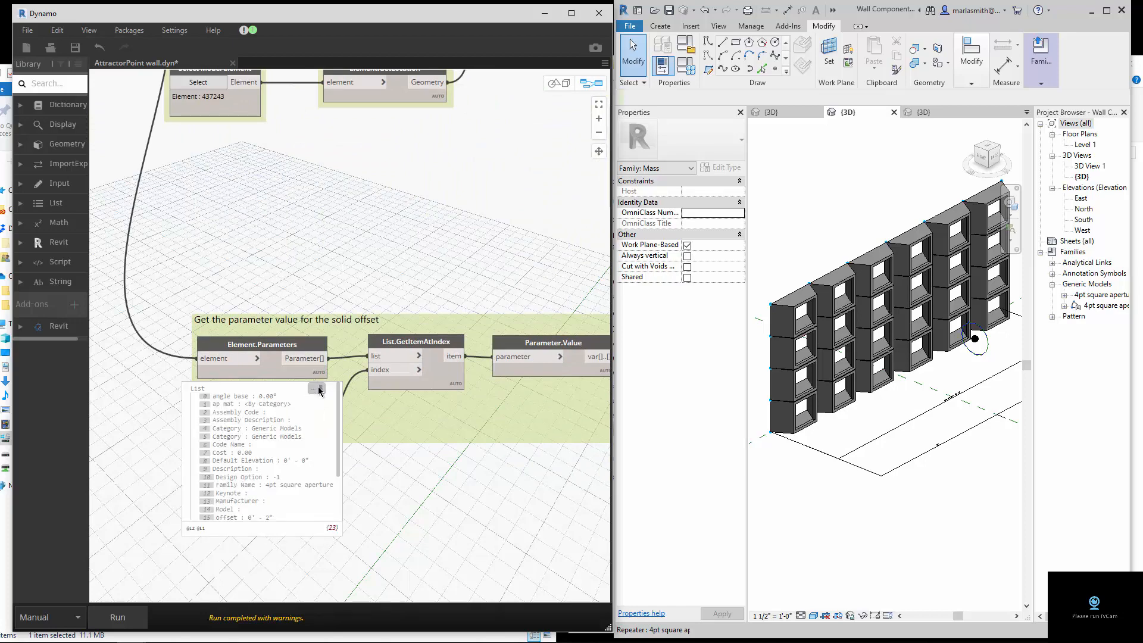
left_click(320, 389)
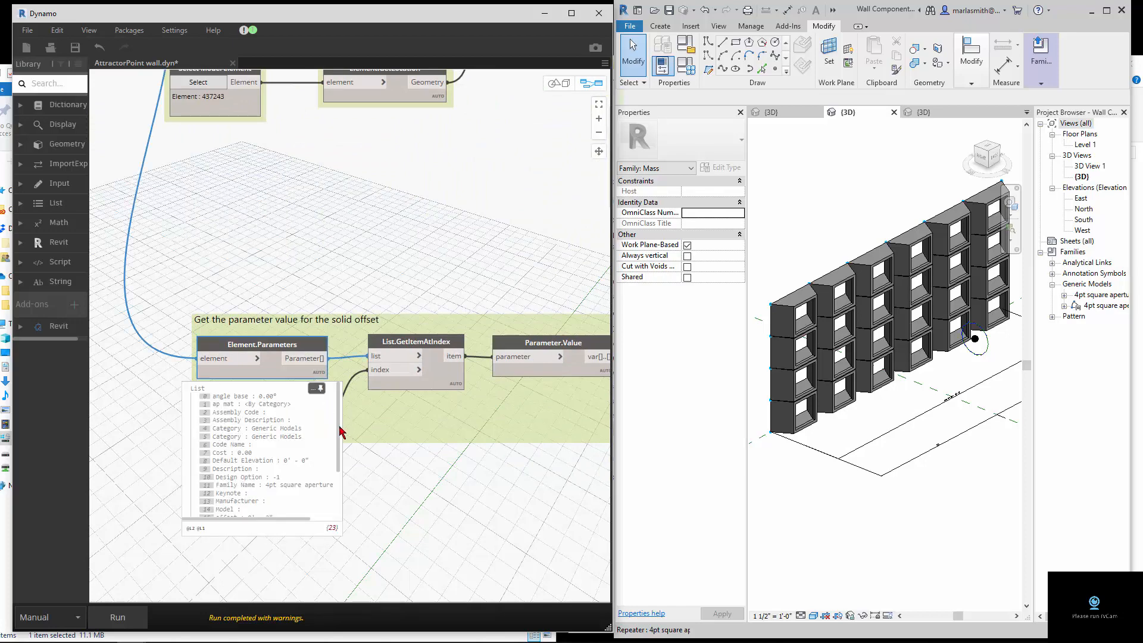
left_click_drag(339, 428, 330, 464)
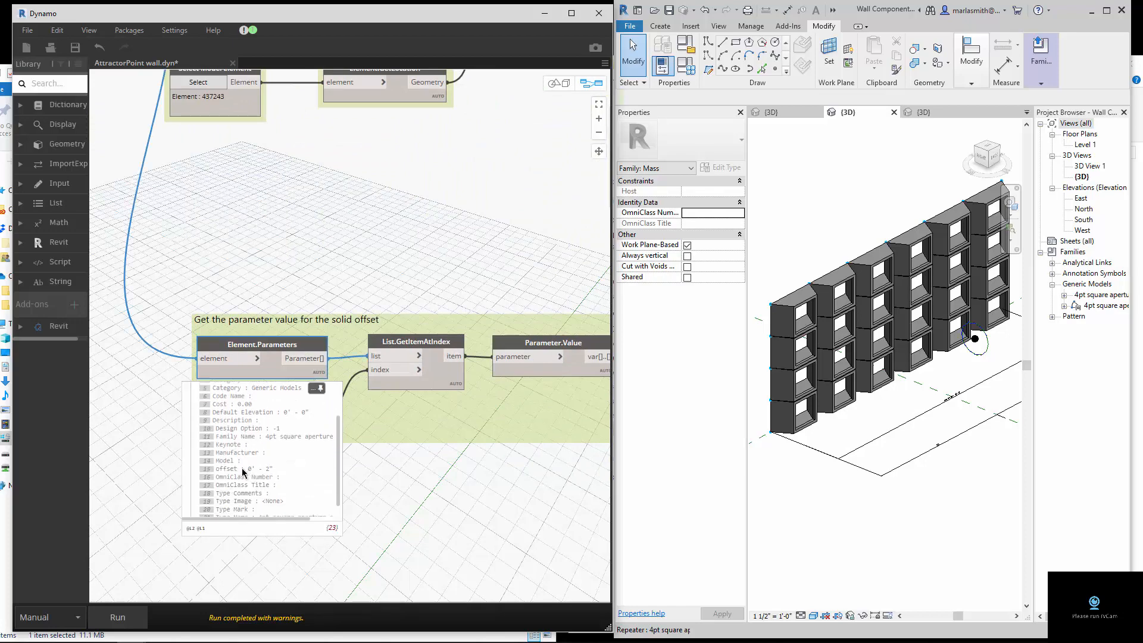
left_click(320, 388)
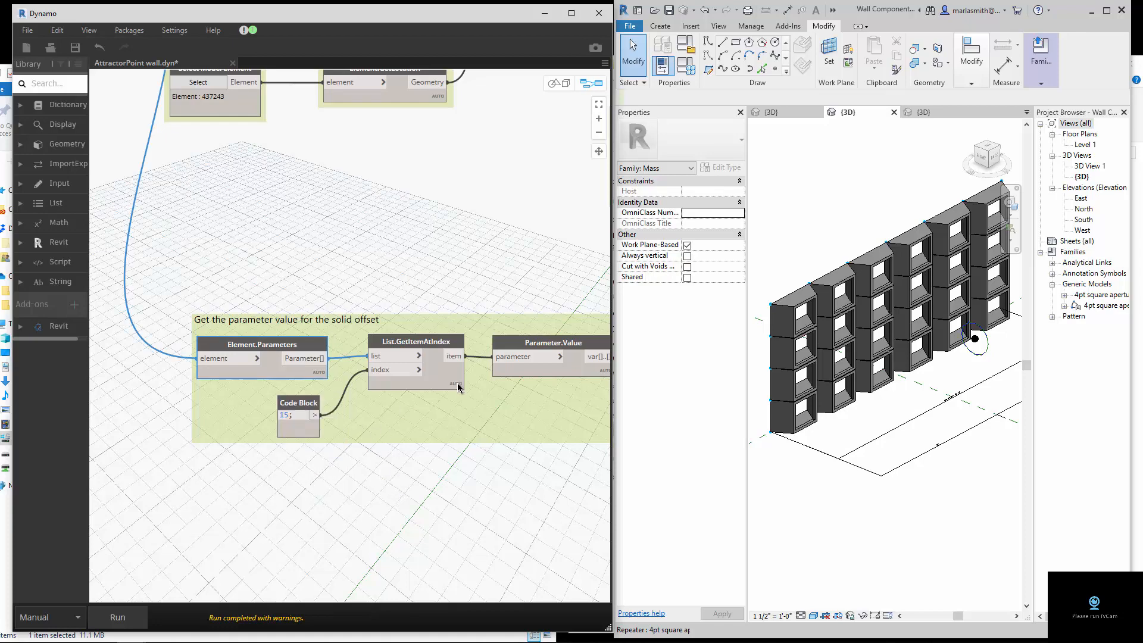
mouse_move(458, 388)
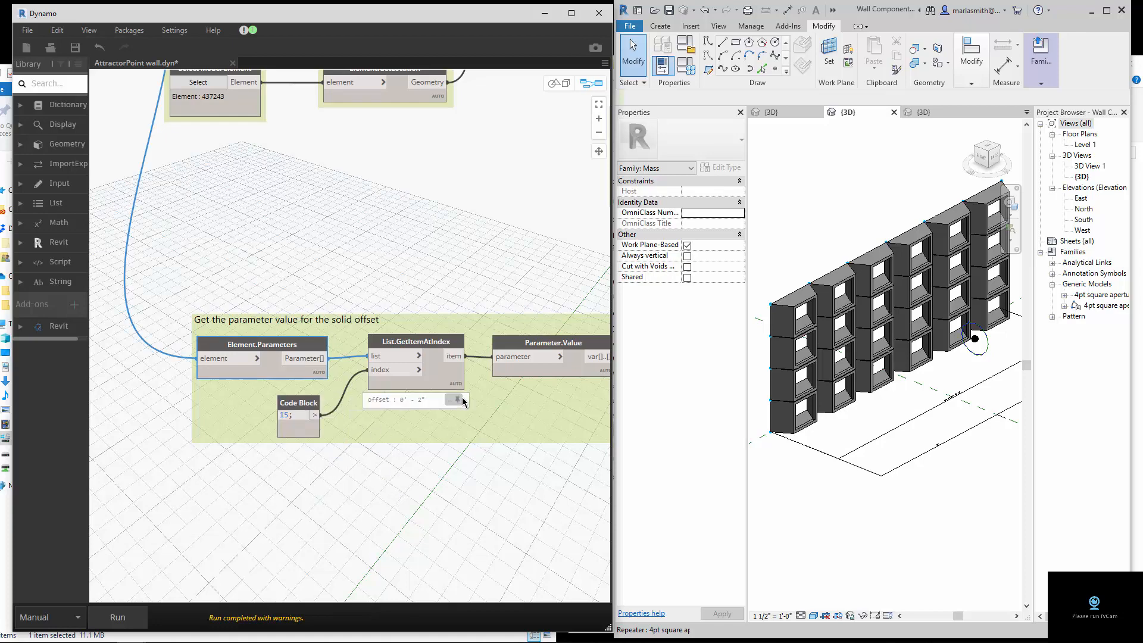
middle_click_drag(493, 478, 309, 483)
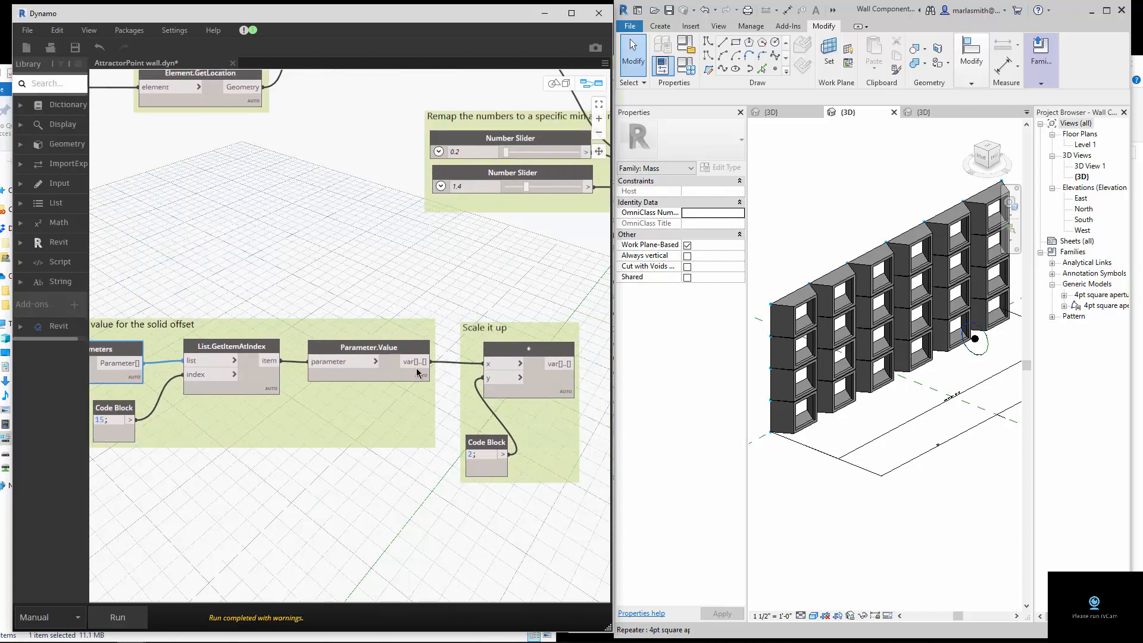
mouse_move(424, 381)
middle_click_drag(545, 491, 477, 488)
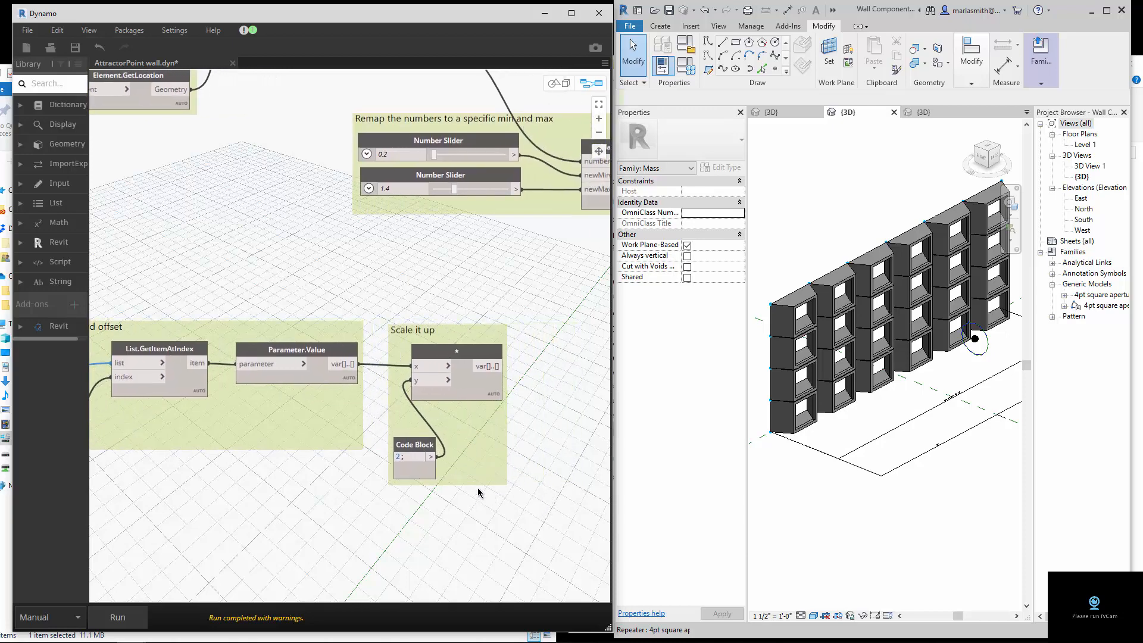
mouse_move(496, 400)
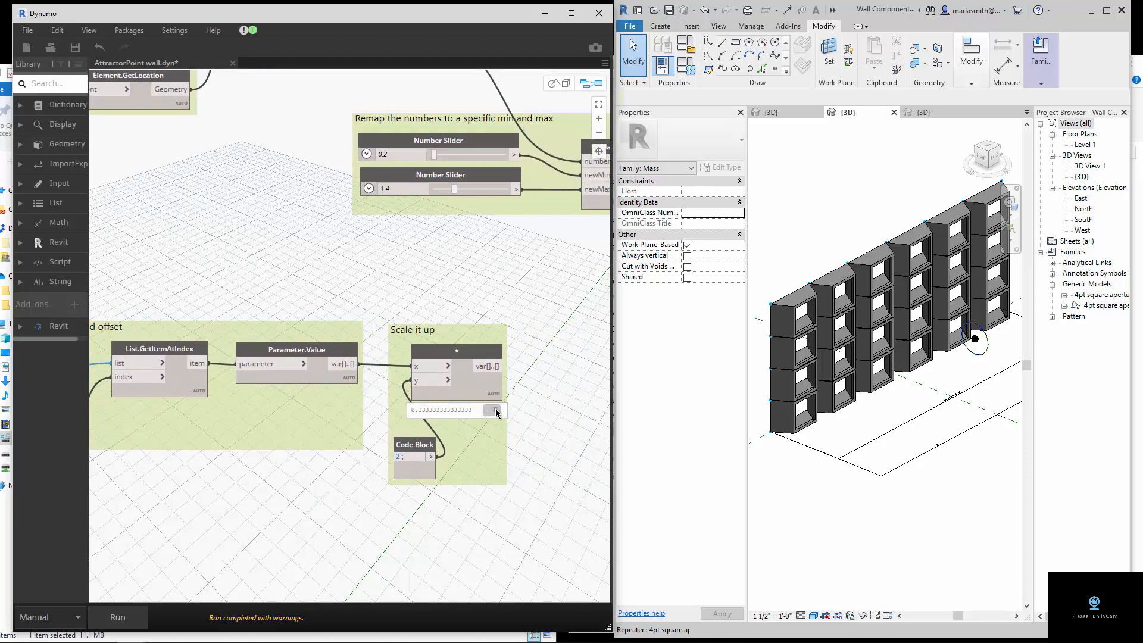
Connect the multiplication node's output in the Scale it up group to newMin of the Math.RemapRange node fed by the 1.4 slider
scroll(350, 393, "down", 3)
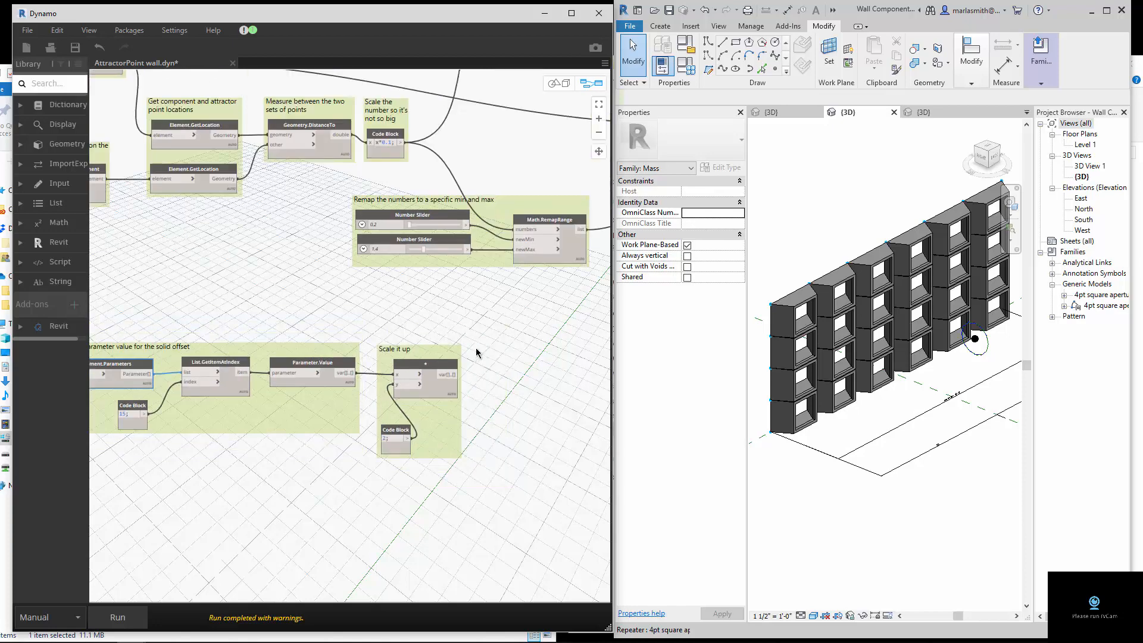
scroll(476, 348, "up", 4)
scroll(475, 347, "down", 2)
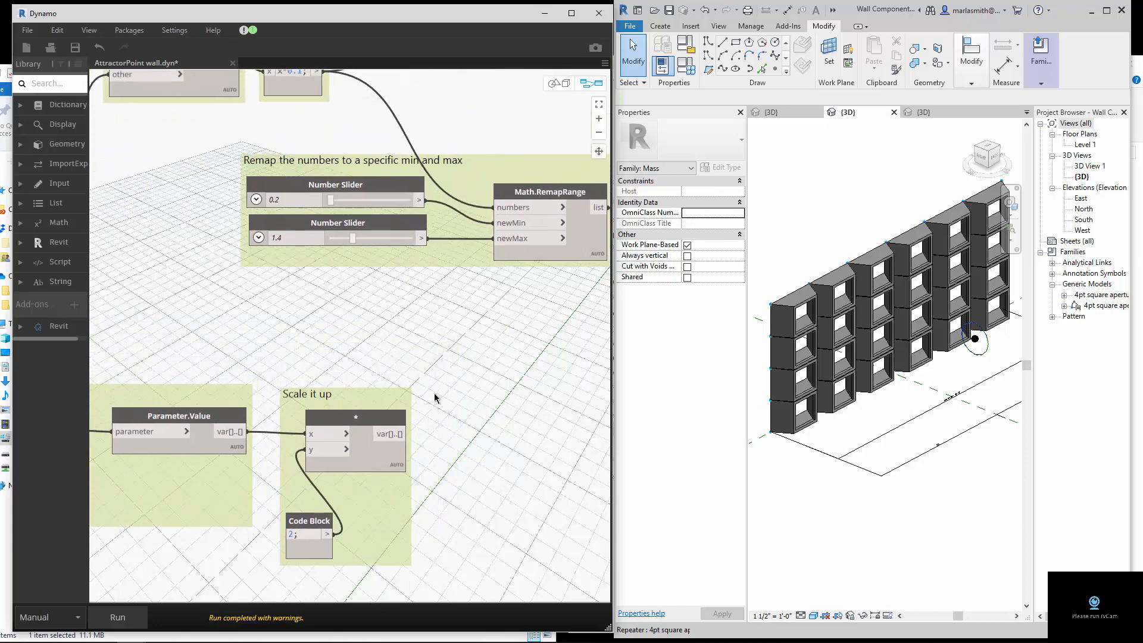
scroll(434, 393, "up", 2)
left_click(370, 441)
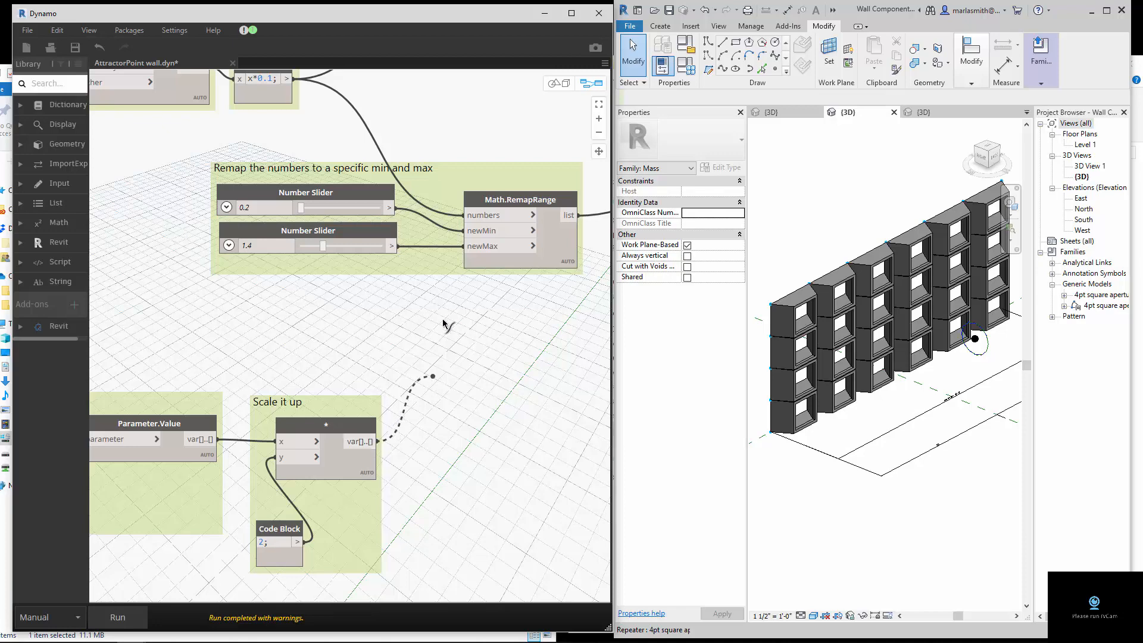
left_click(463, 231)
scroll(472, 348, "down", 3)
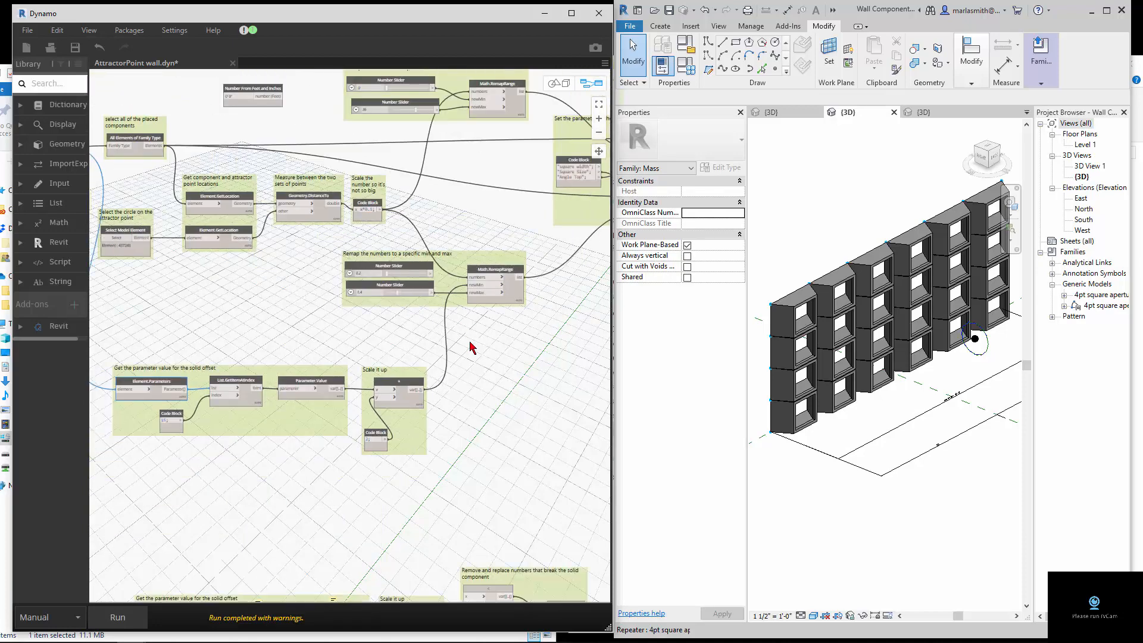
scroll(393, 289, "up", 3)
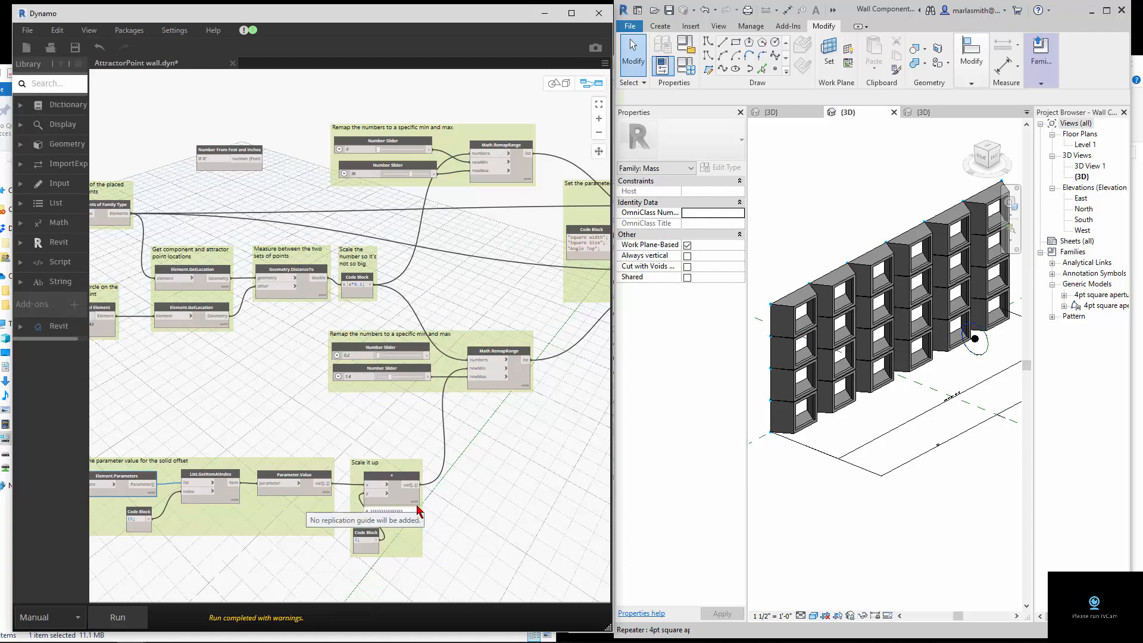
Run the graph with the new remap minimum and inspect the solid aperture panels up close in the Revit view
left_click(130, 617)
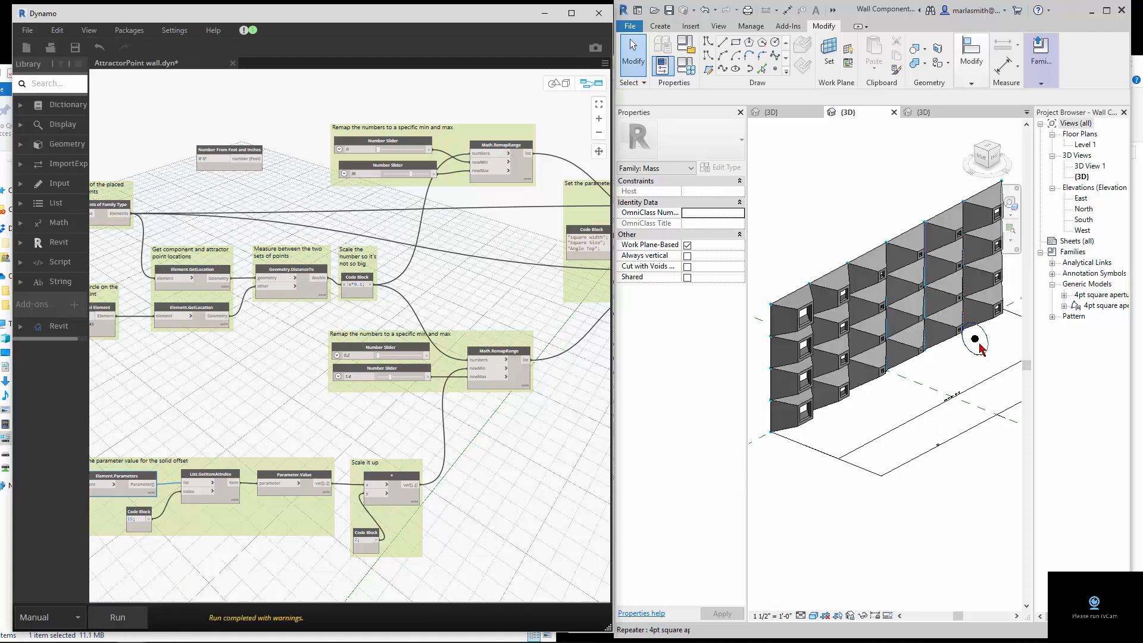
mouse_move(960, 375)
middle_mouse_down("shift")
mouse_move(806, 348)
mouse_move(833, 357)
mouse_move(694, 505)
mouse_move(958, 375)
middle_mouse_up("shift")
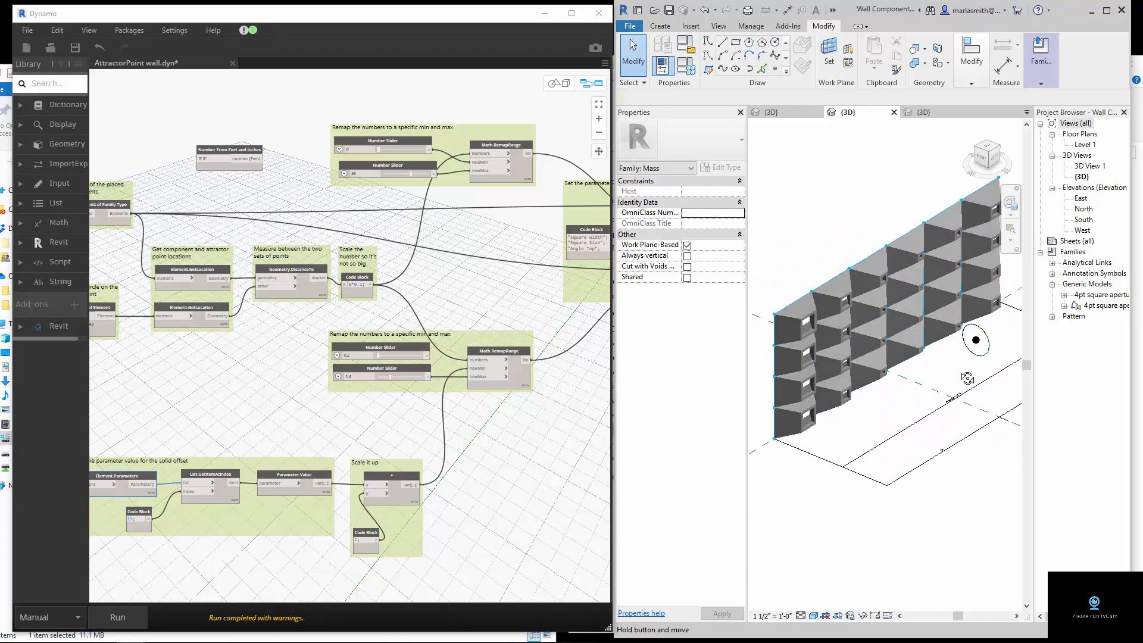
scroll(918, 324, "up", 5)
scroll(918, 324, "up", 5)
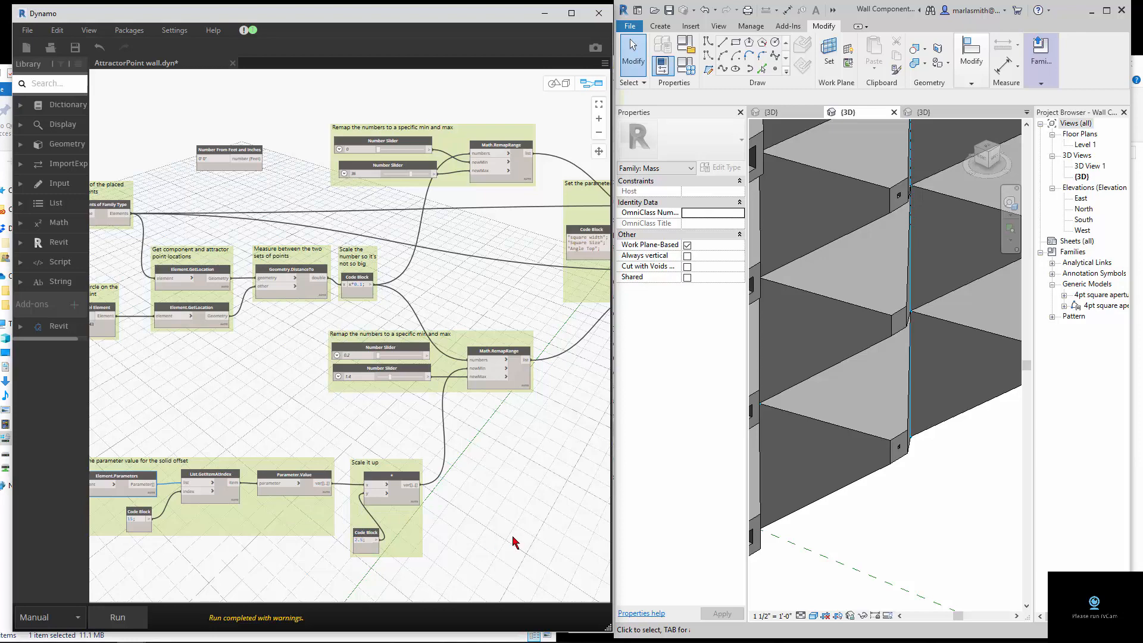
Rerun the graph with the adjusted multiplier in the Scale it up code block and check the aperture sizes
left_click(118, 617)
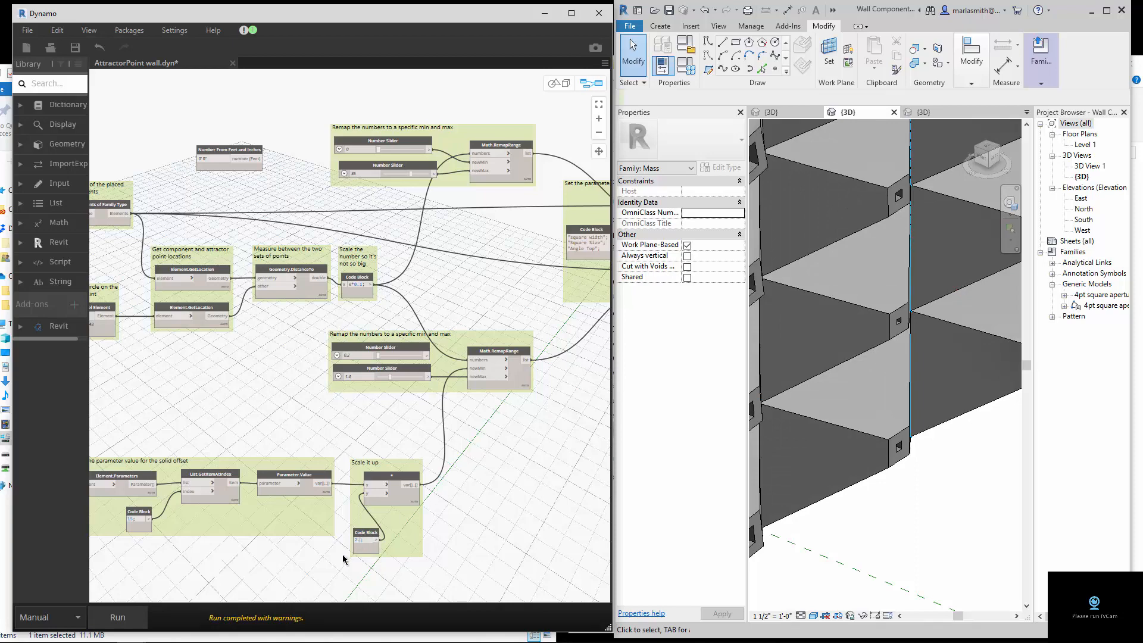
left_click(497, 536)
scroll(795, 369, "down", 2)
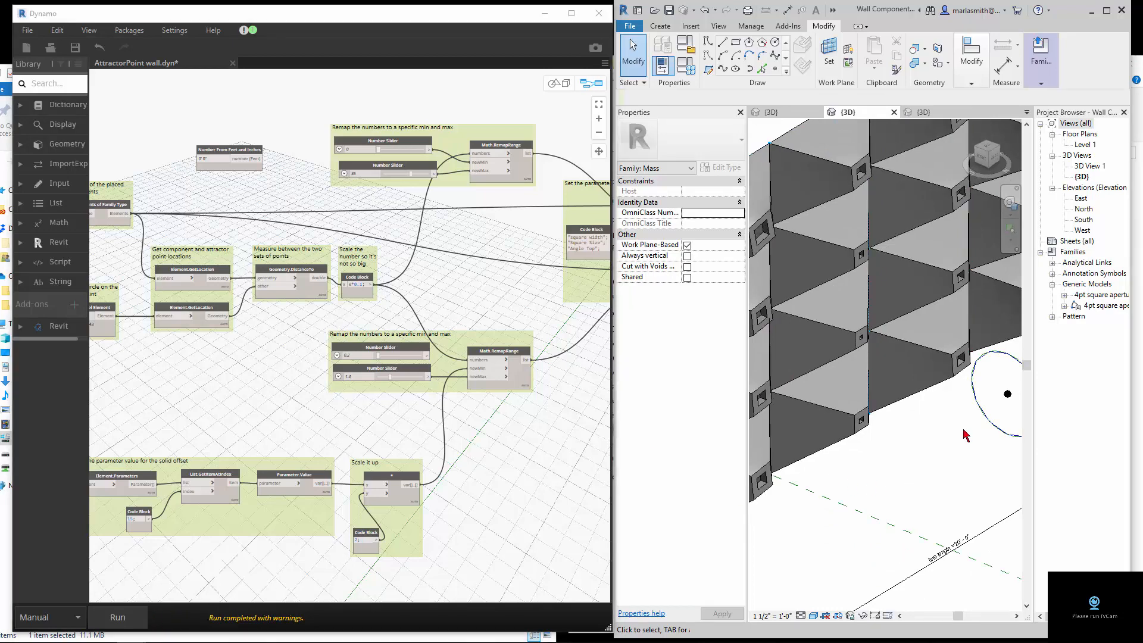
Move the attractor reference point out of the circle to the lower edge of the wall, run the graph and inspect the panels
left_click(1008, 396)
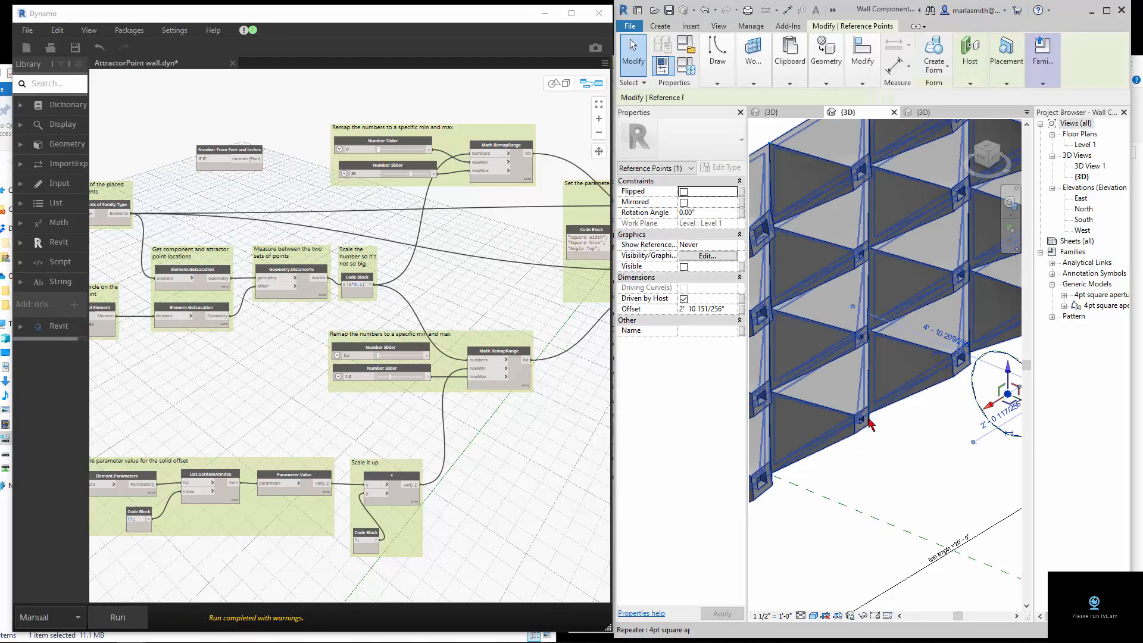
left_click_drag(1006, 421, 919, 392)
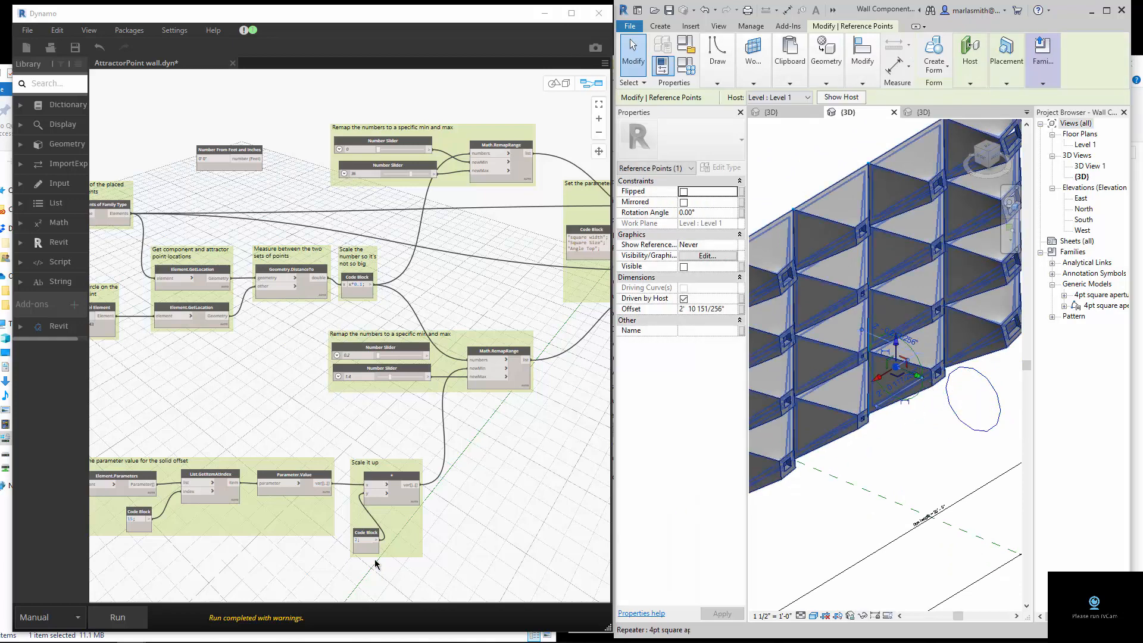
left_click(122, 618)
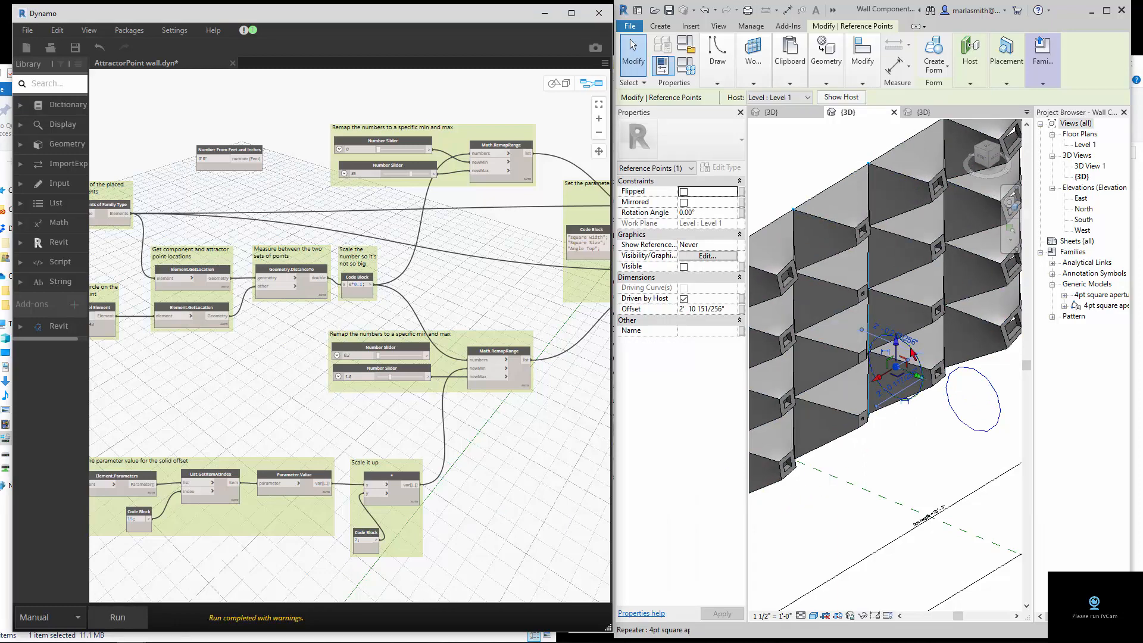
scroll(912, 356, "down", 4)
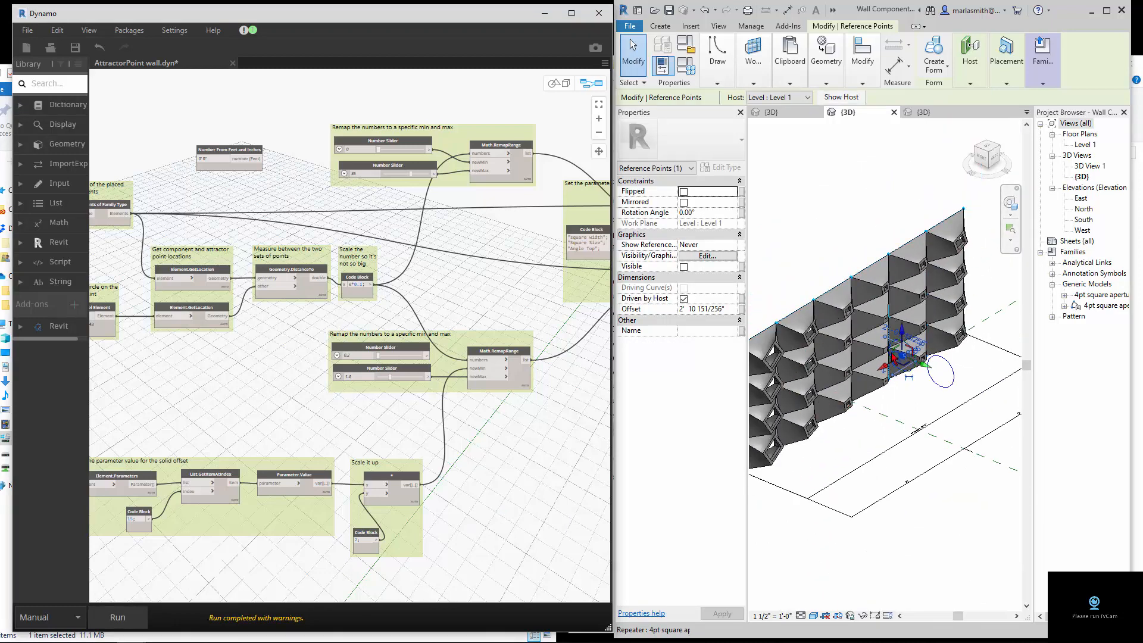
scroll(888, 358, "up", 2)
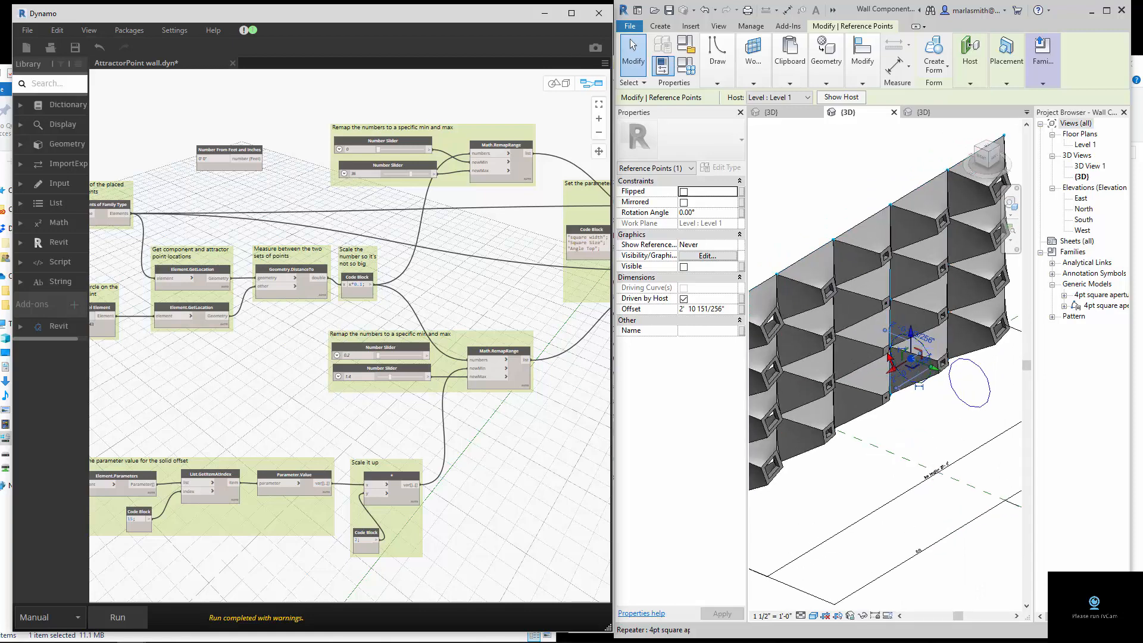
scroll(889, 357, "down", 2)
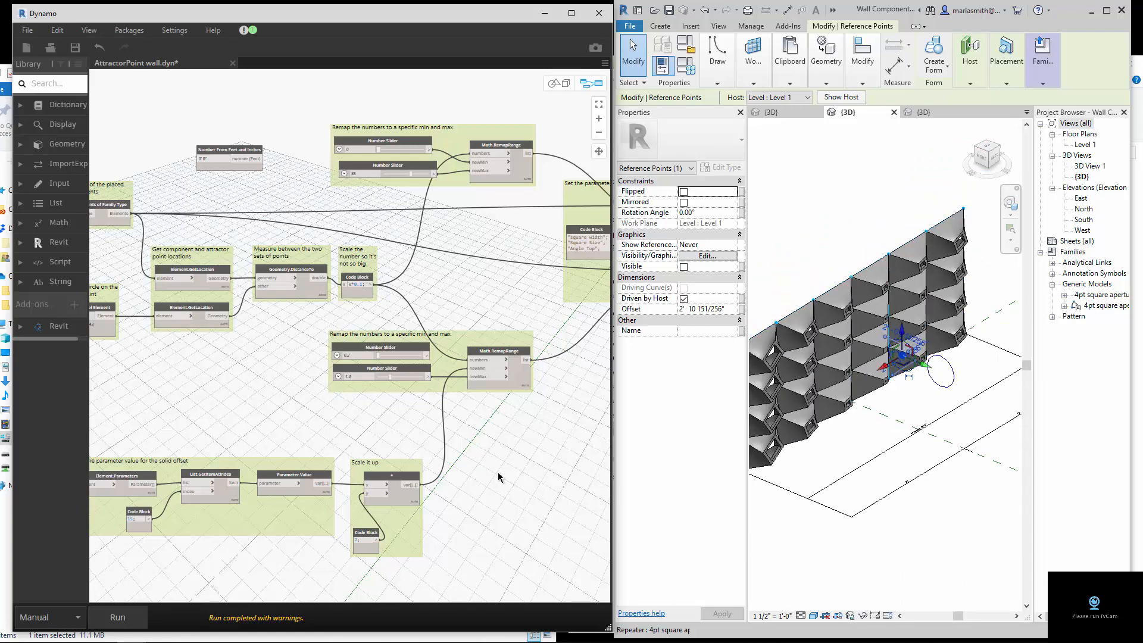
Raise the maximum slider of the upper Math.RemapRange group to 48 and finally 60, running the graph at each value
scroll(472, 458, "down", 4)
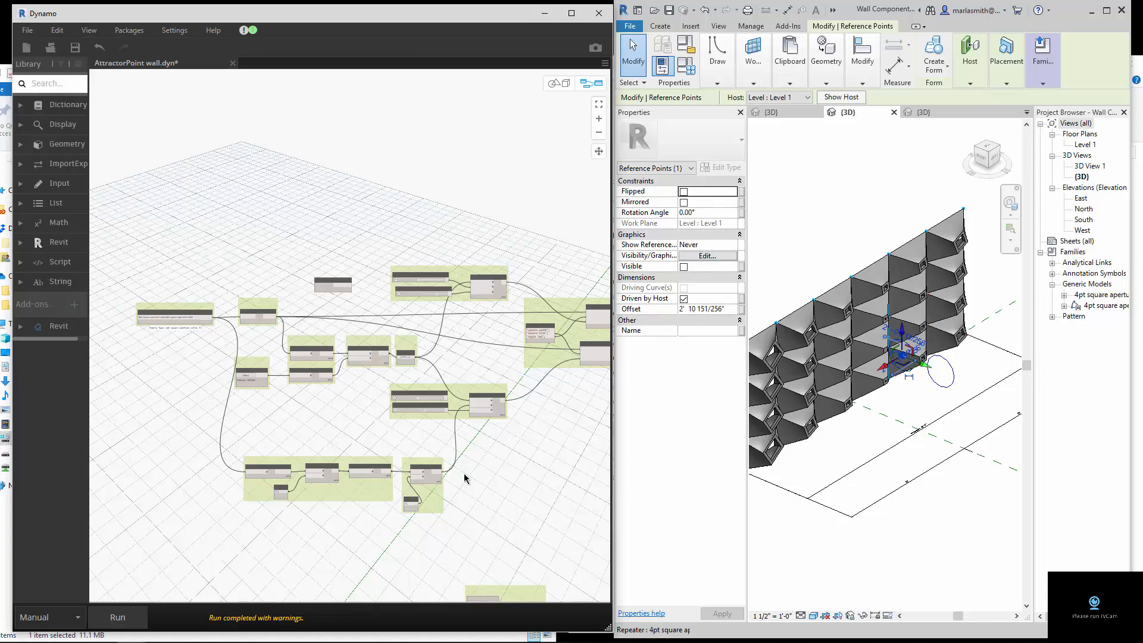
scroll(435, 286, "up", 8)
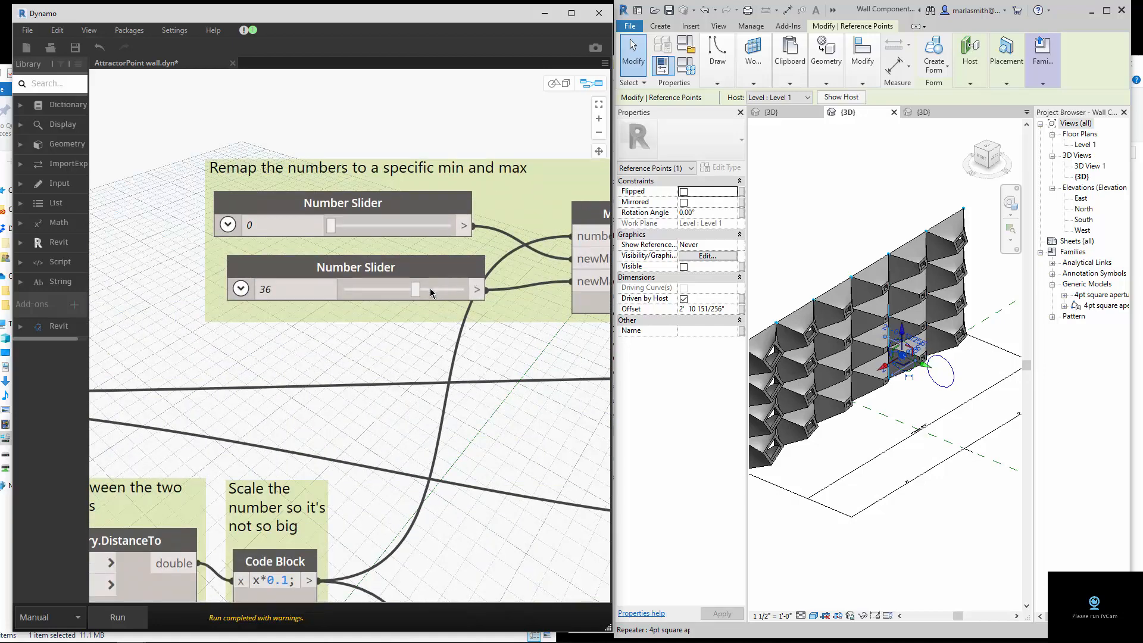
left_click_drag(416, 289, 441, 291)
left_click(117, 617)
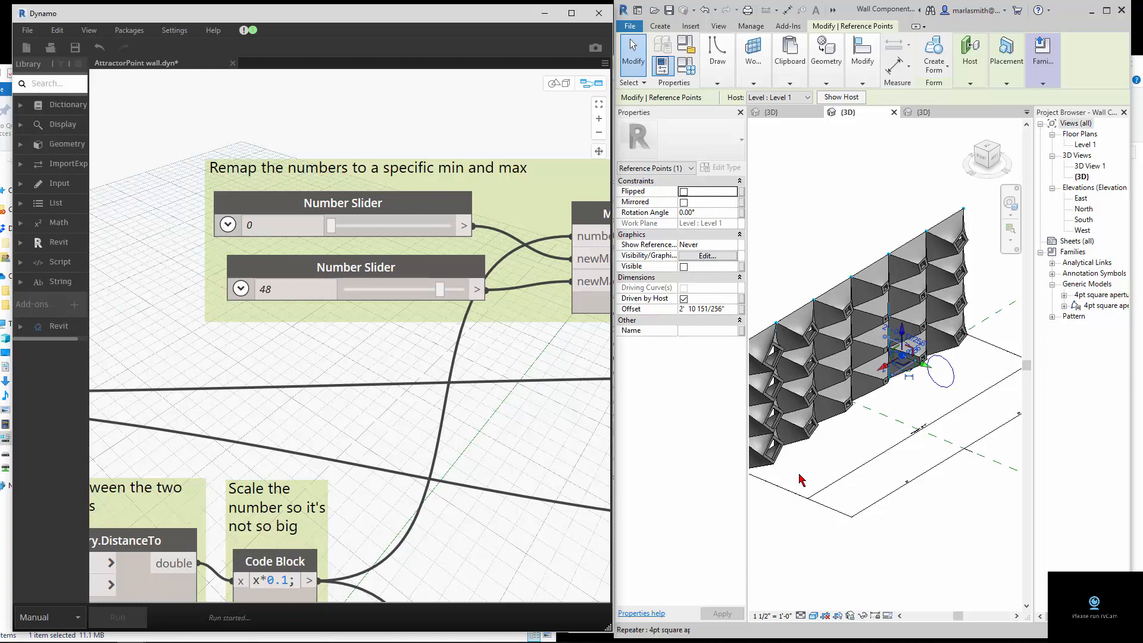
left_click_drag(441, 294, 465, 290)
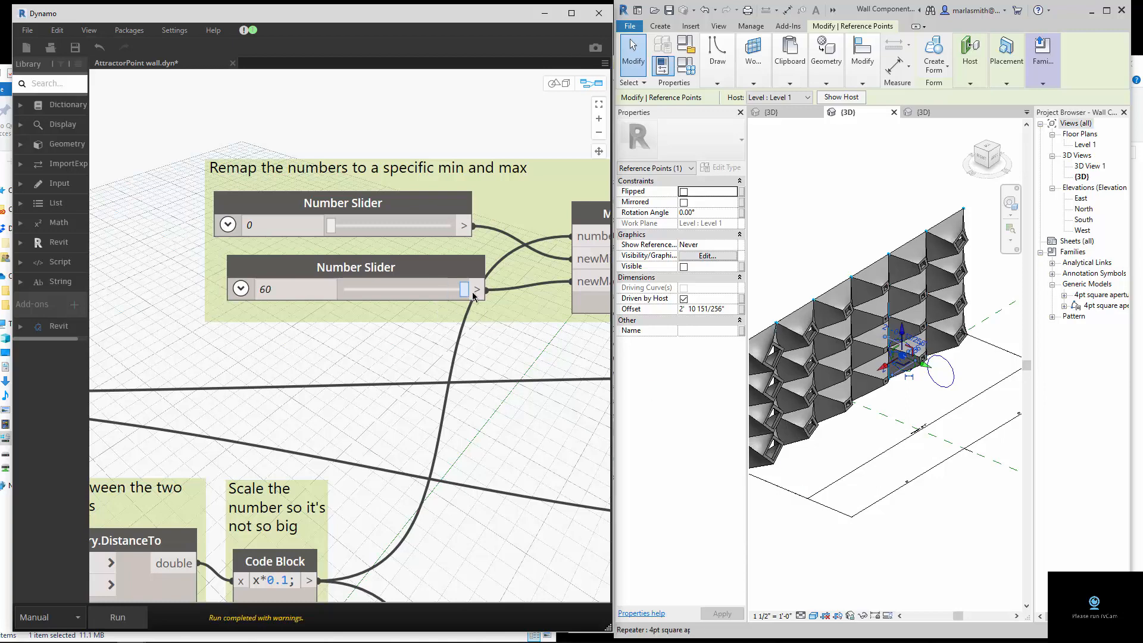
left_click(117, 617)
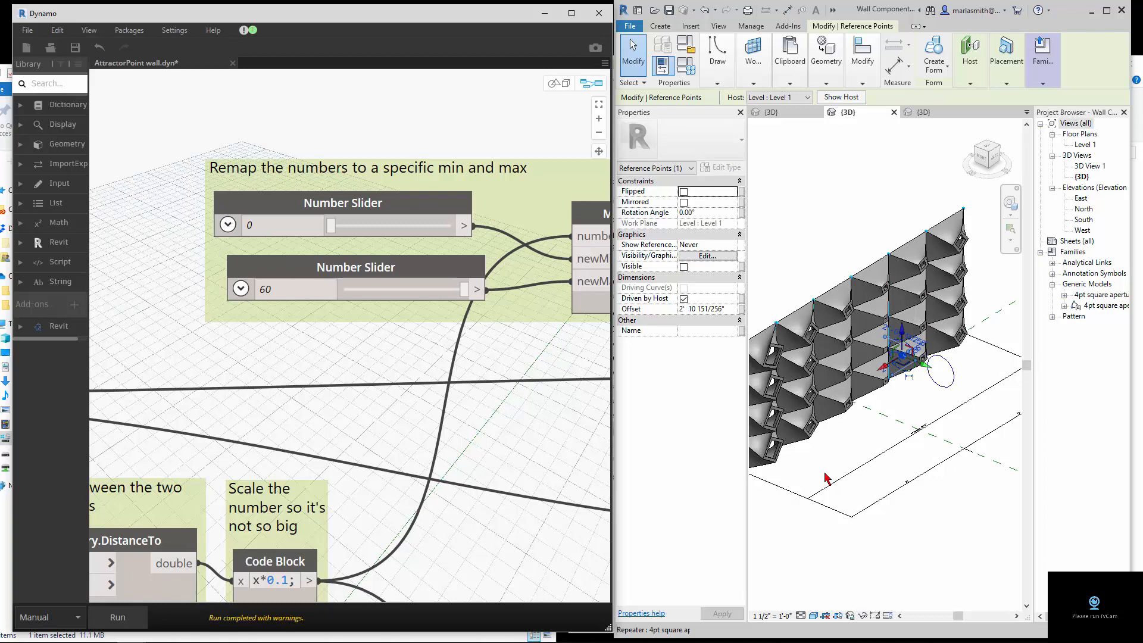
Try to load the wall component family into FOBA AC.rvt, overwriting the existing version and its parameter values, and cancel at the warning
middle_click_drag(880, 451, 885, 519, "shift")
left_click(887, 521)
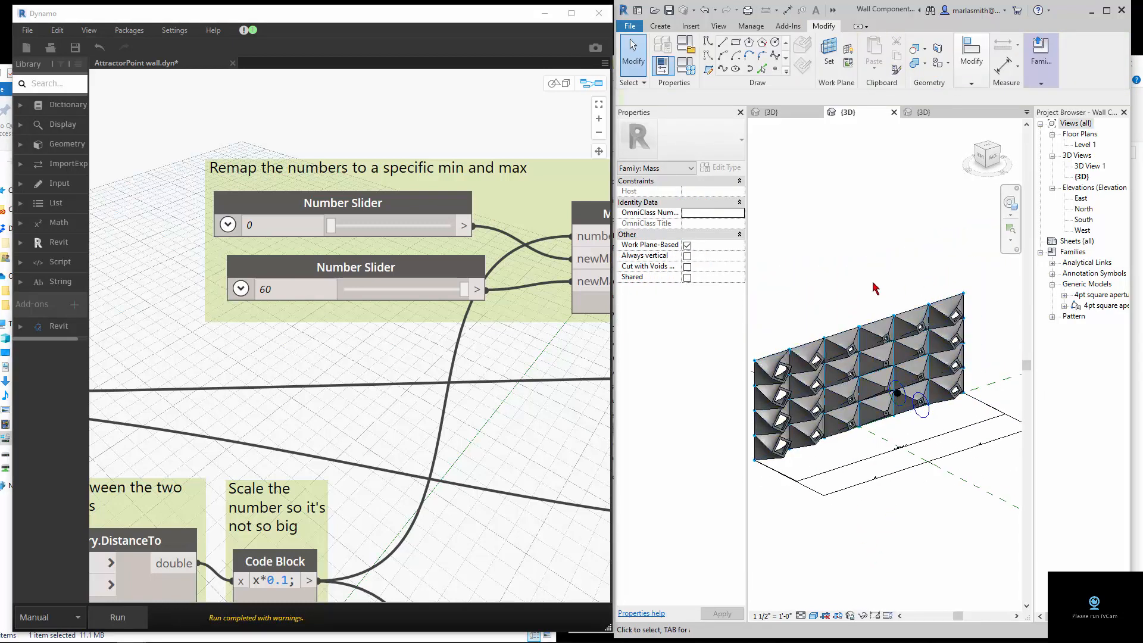
left_click(1042, 77)
left_click(981, 110)
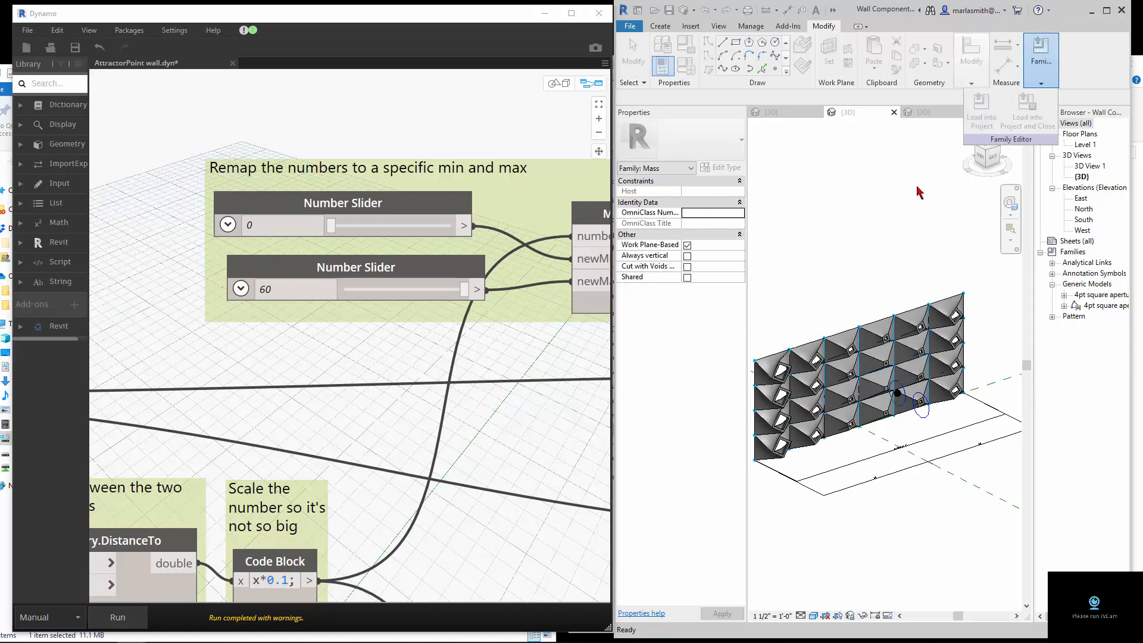
left_click(794, 270)
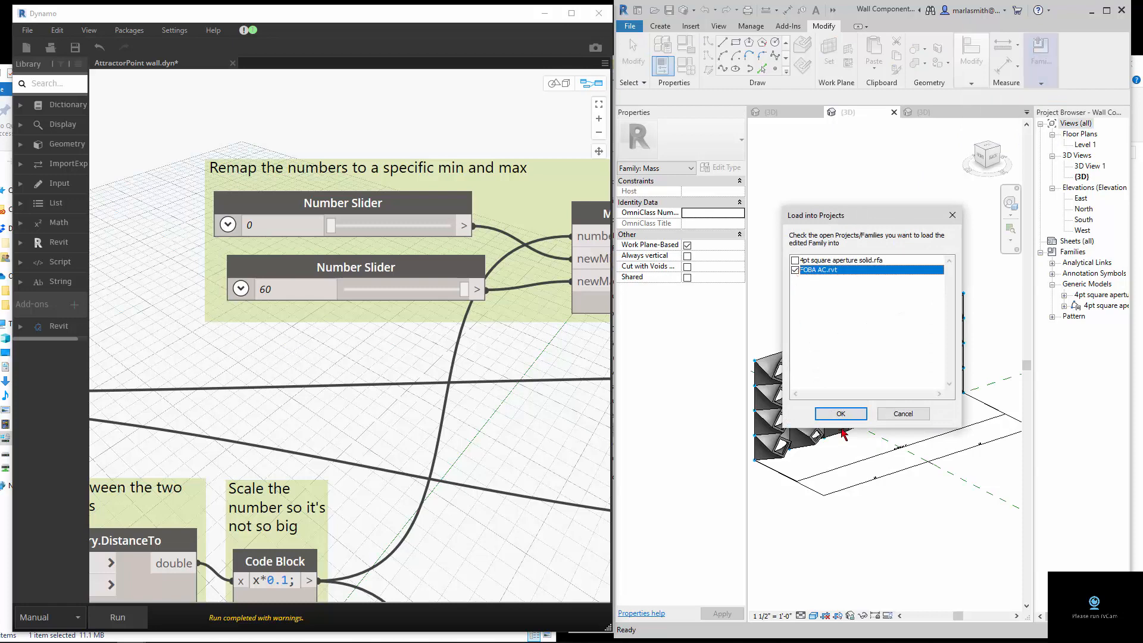
left_click(841, 413)
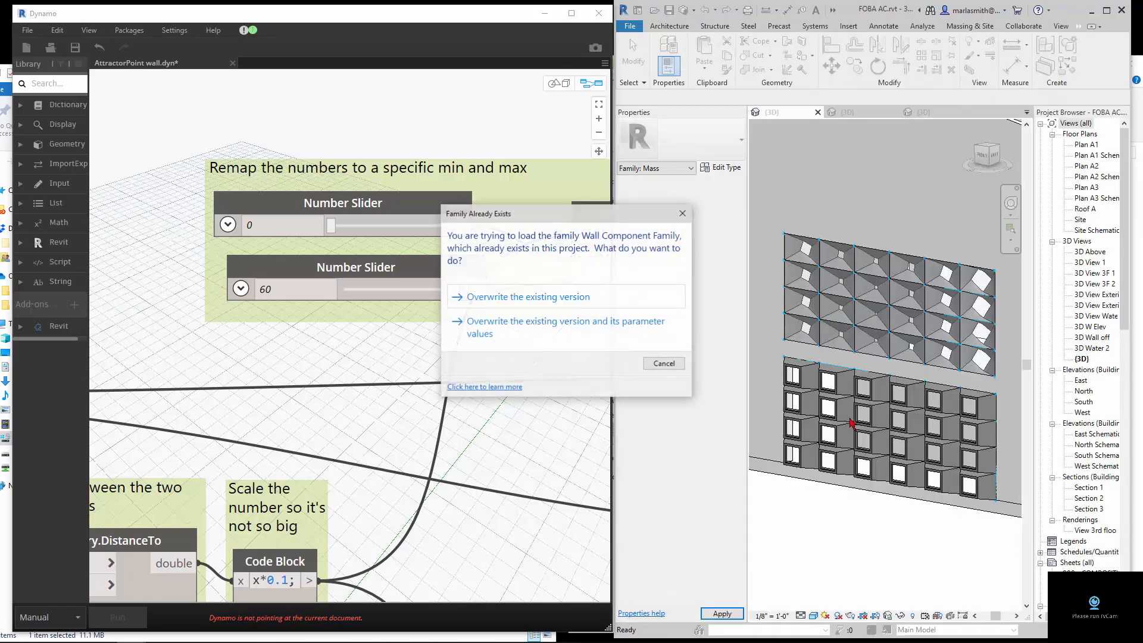
left_click(544, 329)
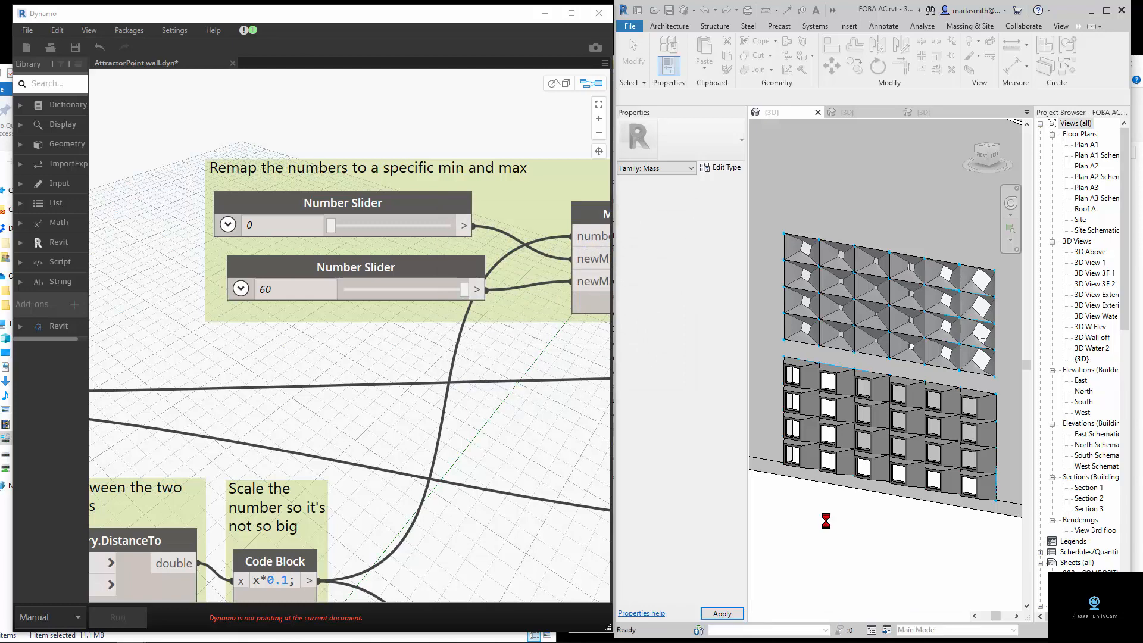
left_click(979, 365)
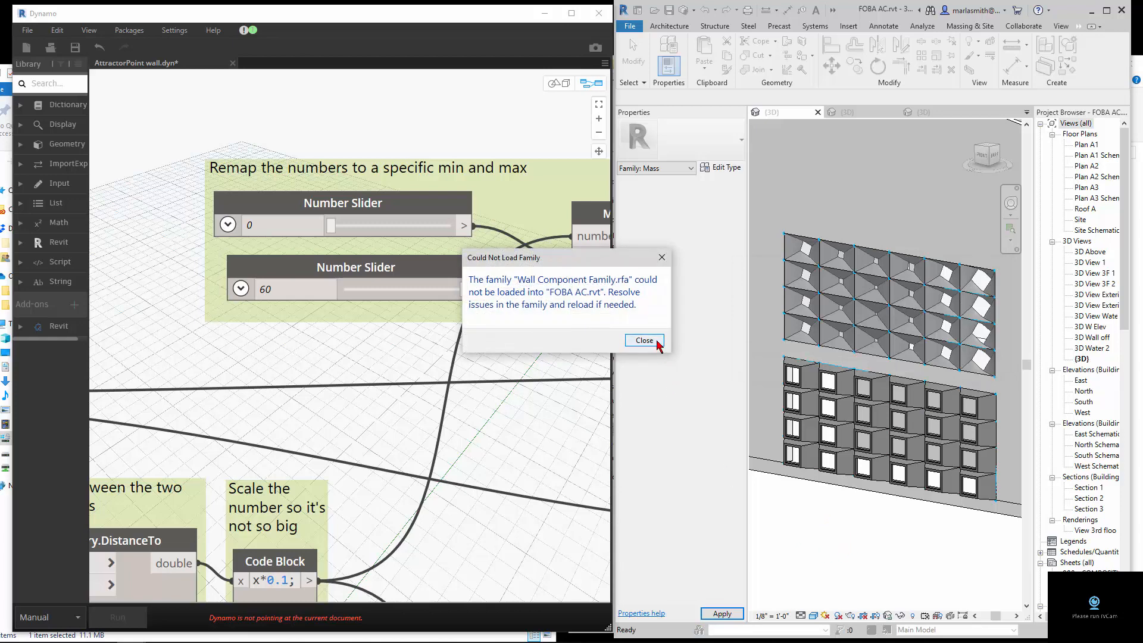
left_click(643, 340)
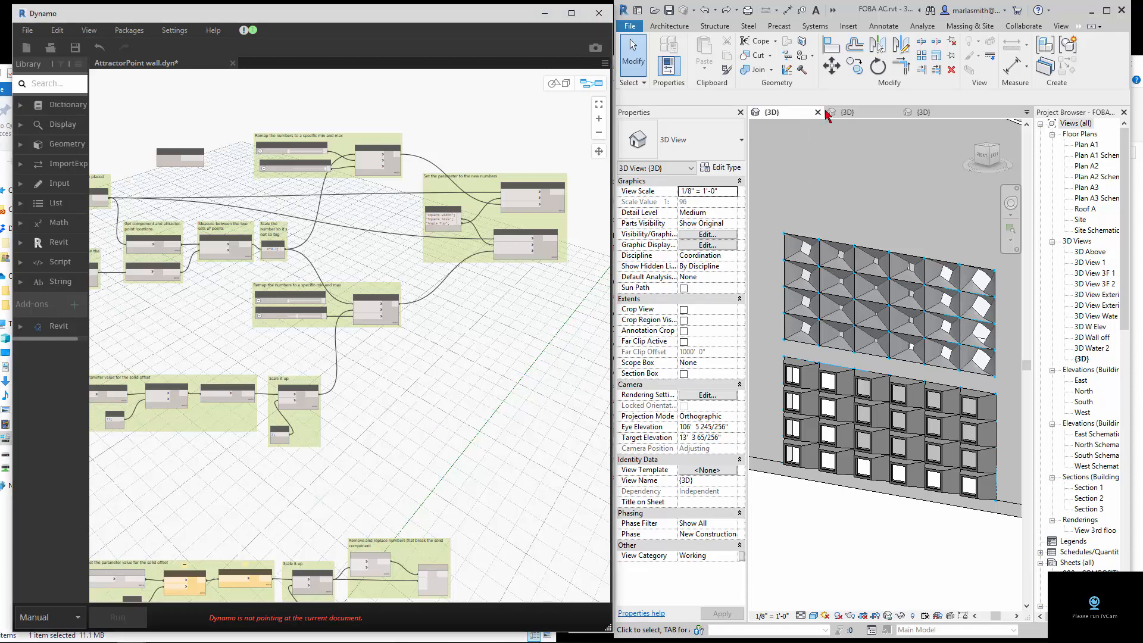
Return to the wall component family's 3D view in Revit and rerun the Dynamo graph
left_click(927, 113)
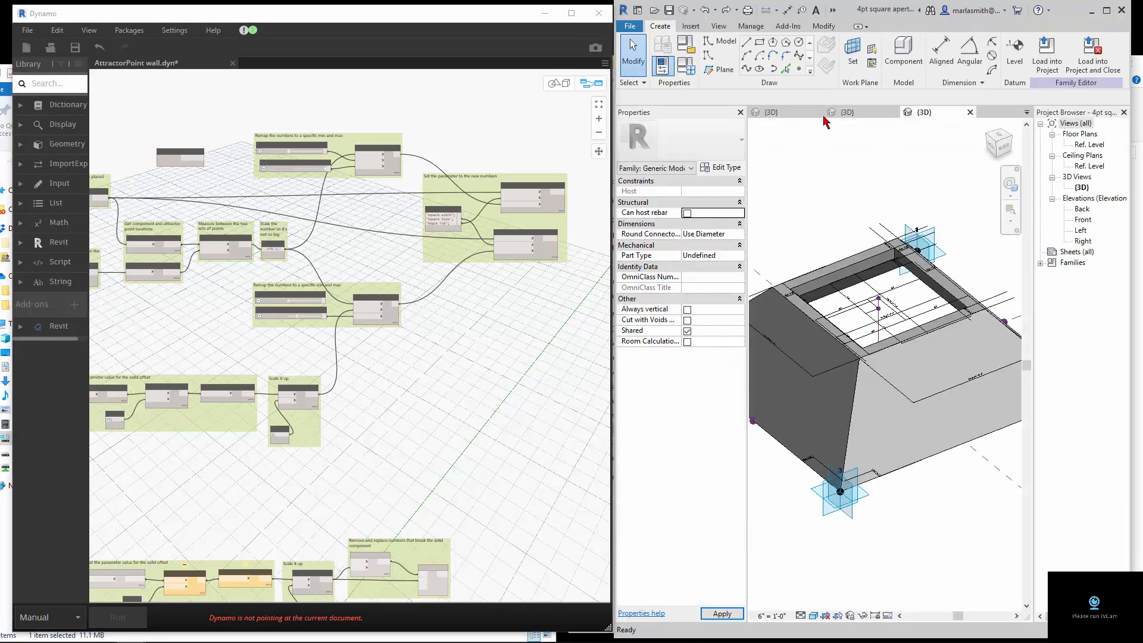
left_click(797, 113)
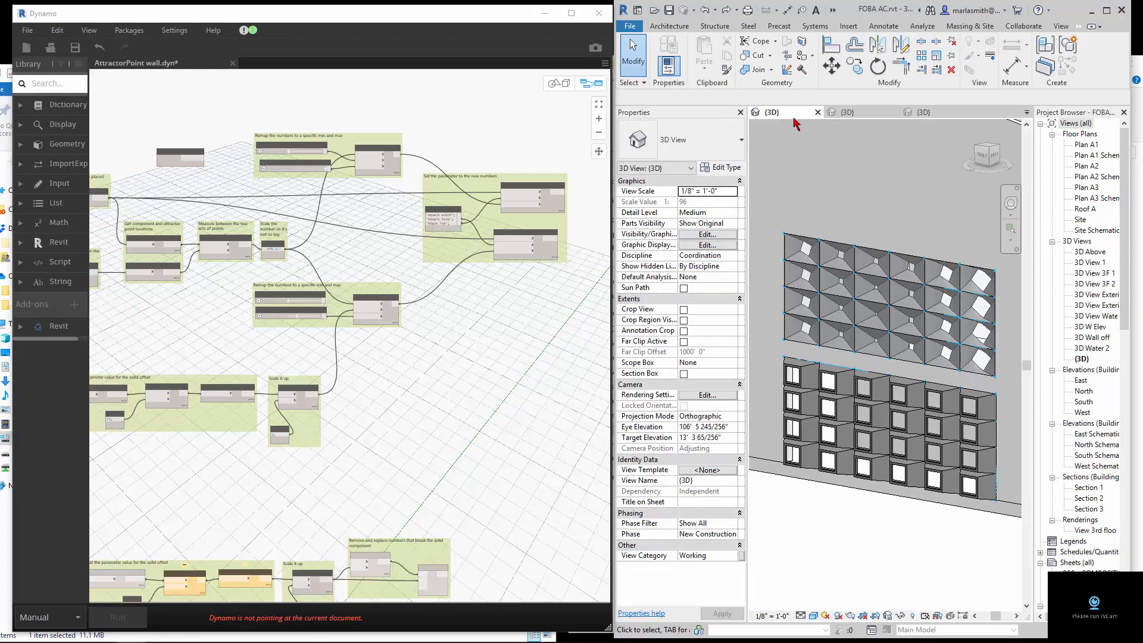
left_click(846, 113)
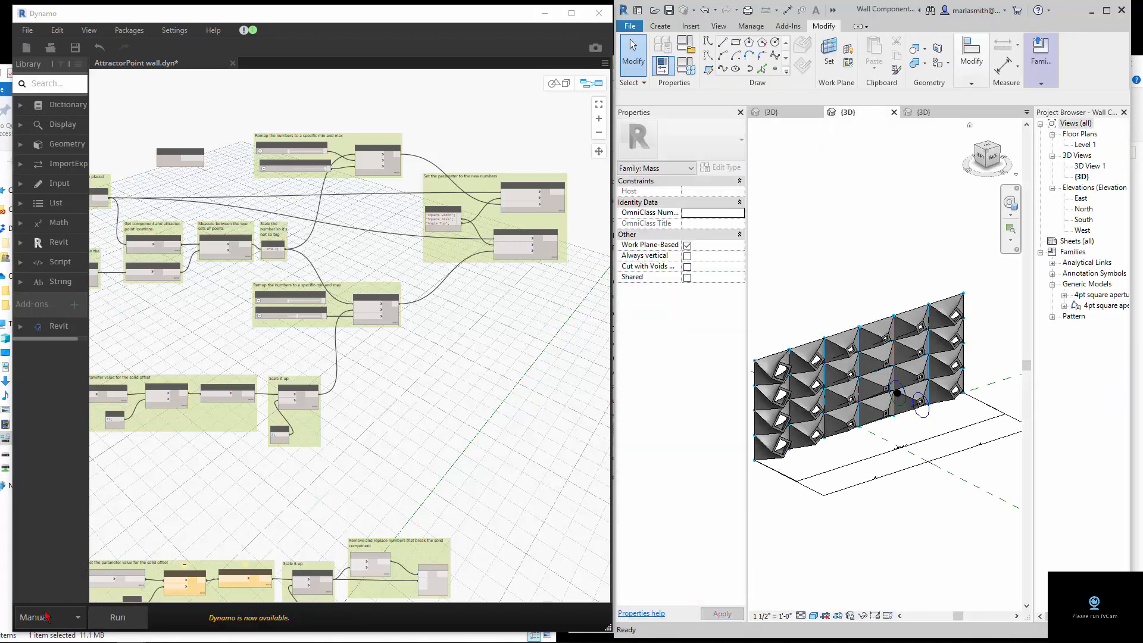
left_click(117, 617)
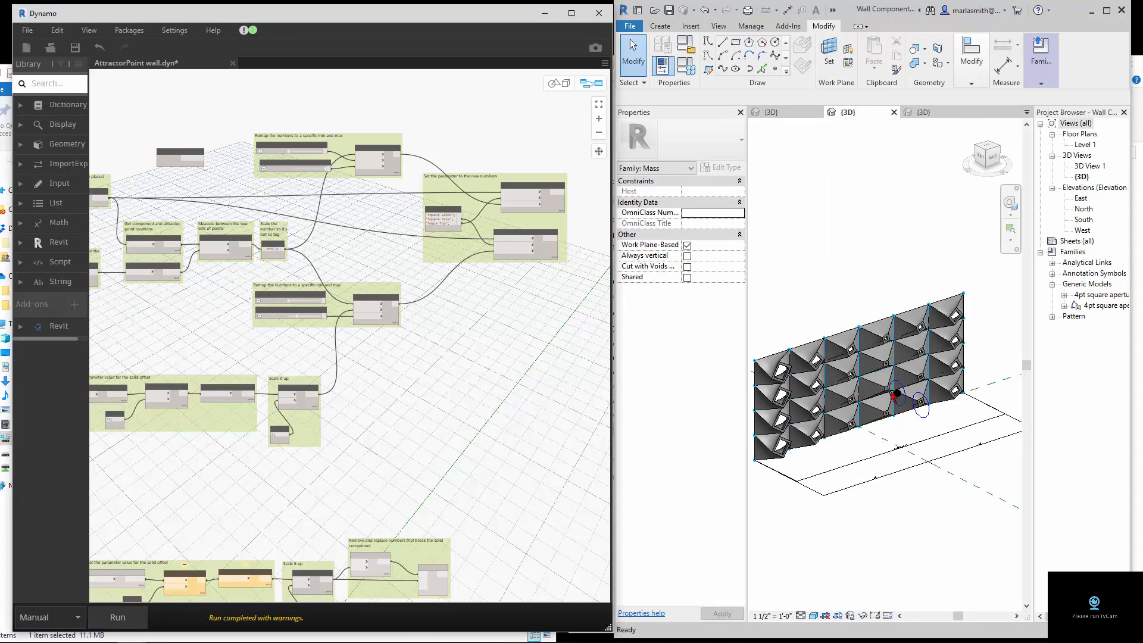
Retry loading the wall component family into FOBA AC.rvt with its parameter values overwritten, then cancel the load and dismiss the error
left_click(1040, 54)
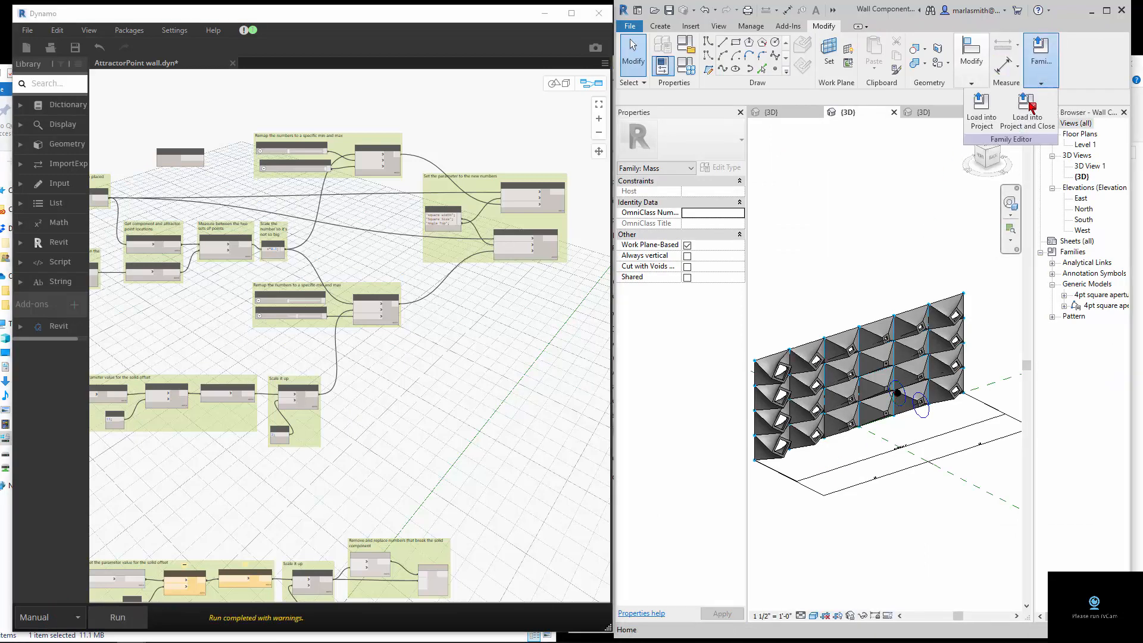
left_click(985, 123)
left_click(795, 260)
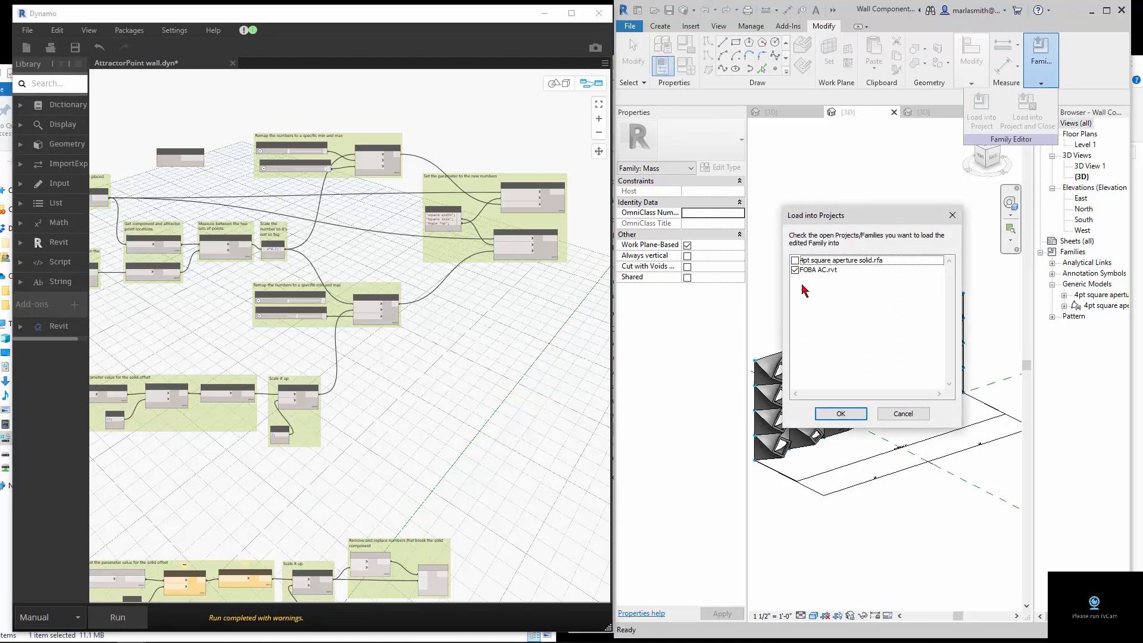
left_click(840, 413)
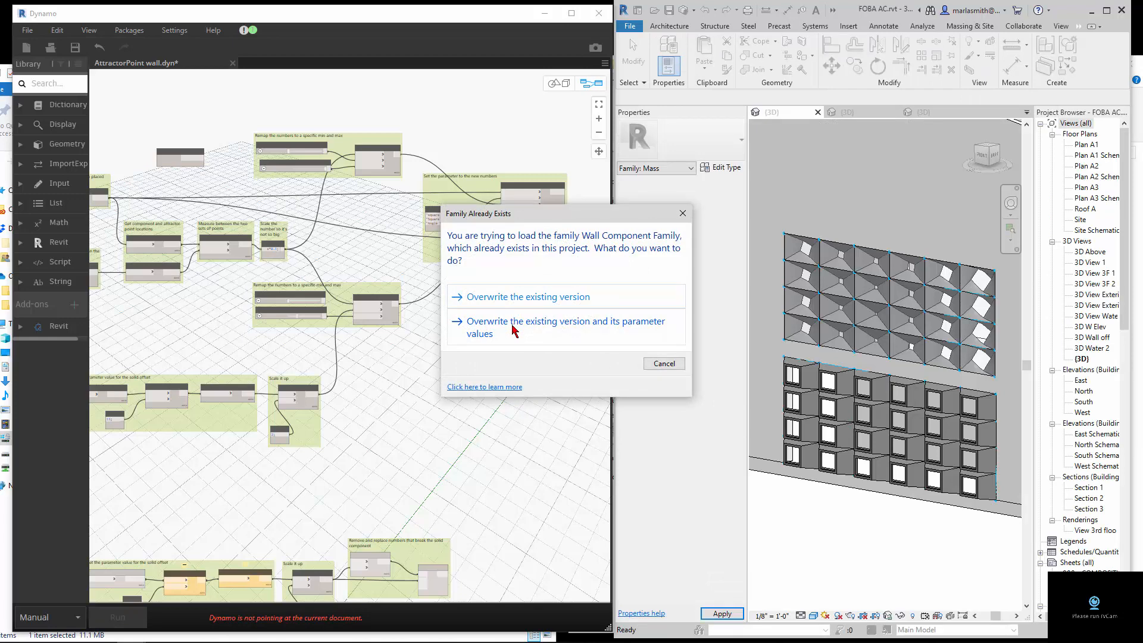
left_click(513, 330)
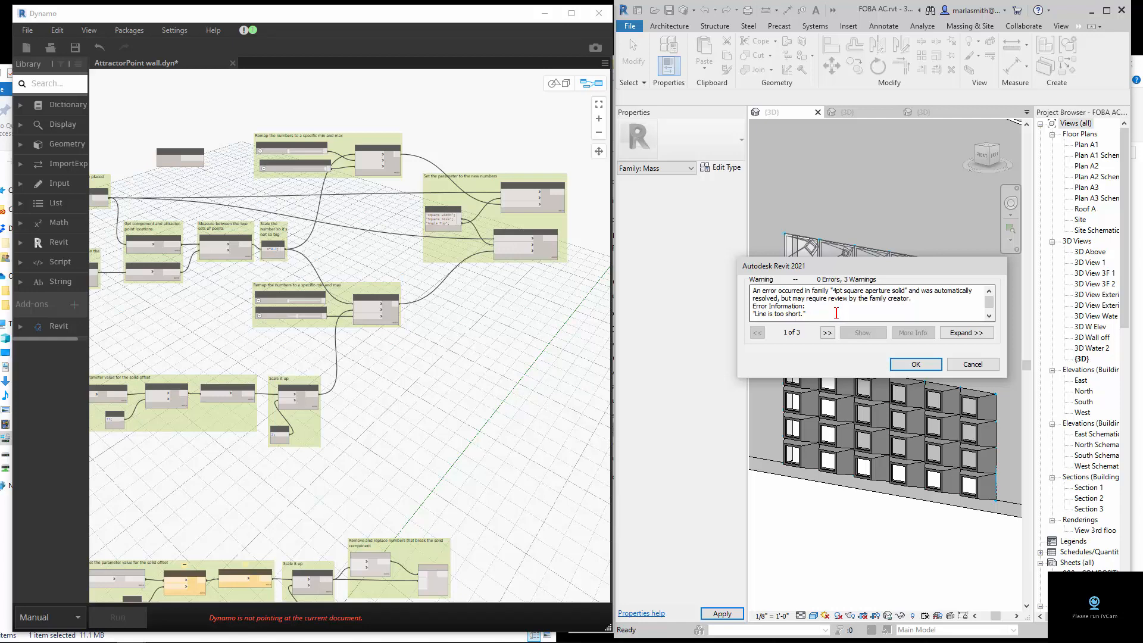
left_click(972, 366)
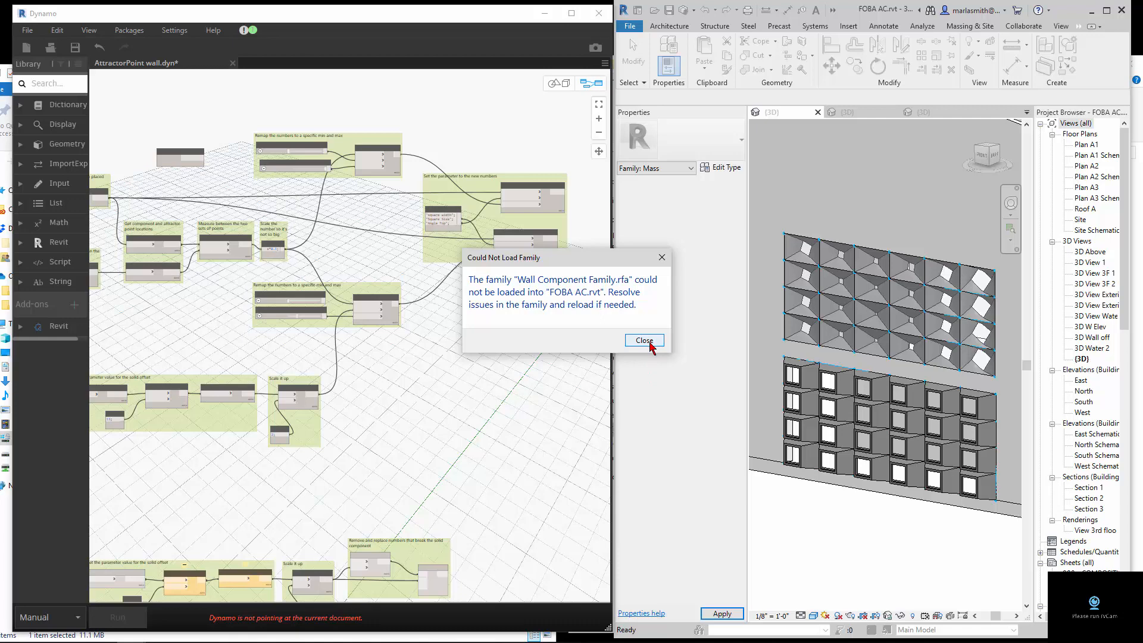
left_click(644, 340)
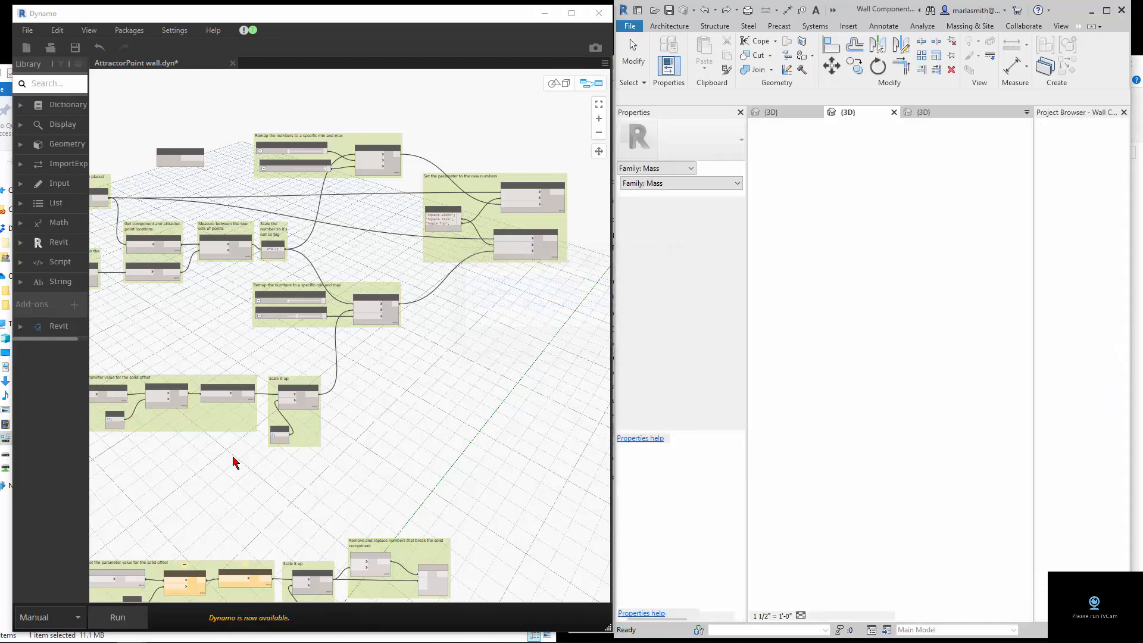
Set the multiplier in the Scale it up code block to 2.1 and run the graph
scroll(250, 425, "up", 4)
scroll(289, 441, "up", 5)
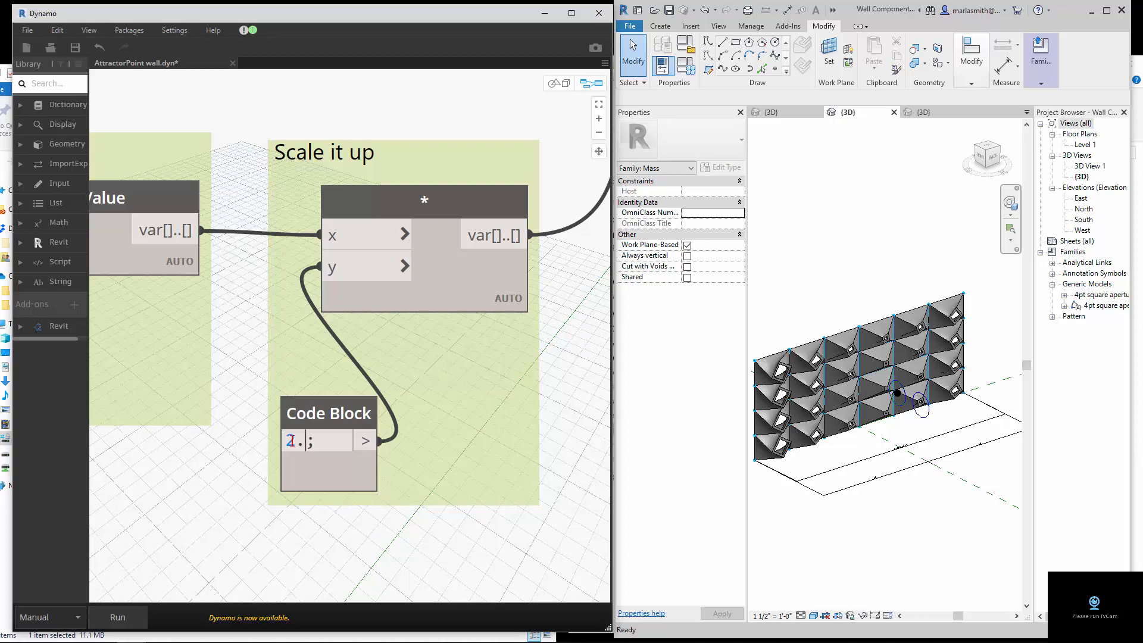
type("1")
left_click(122, 617)
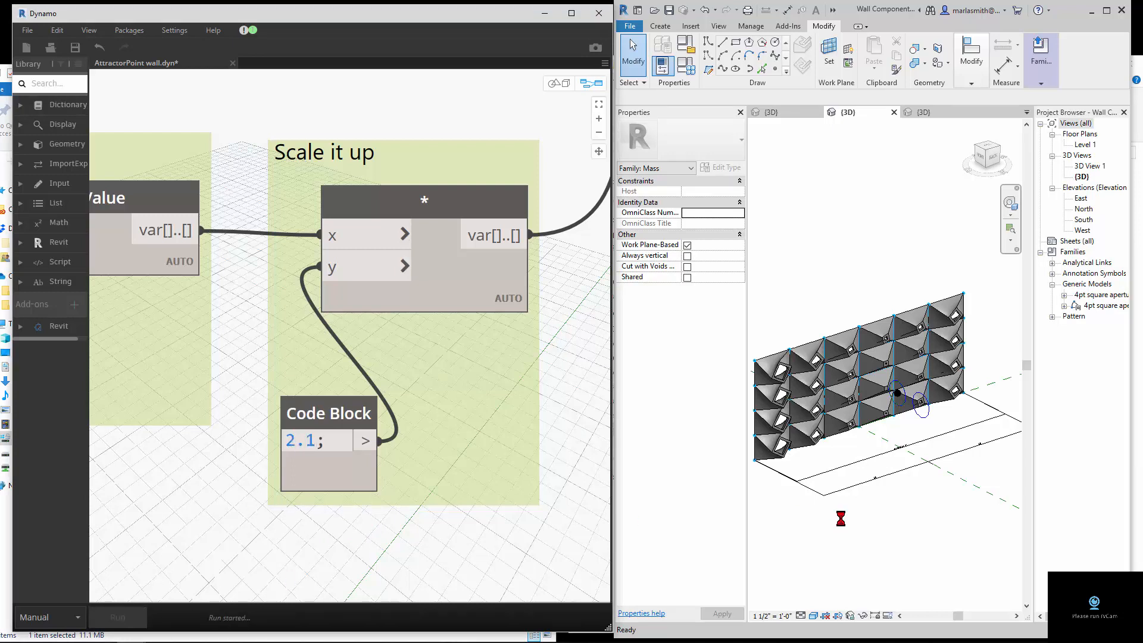
Load the wall component family into FOBA AC.rvt only, overwriting the existing version and its parameter values
left_click(1040, 65)
left_click(990, 119)
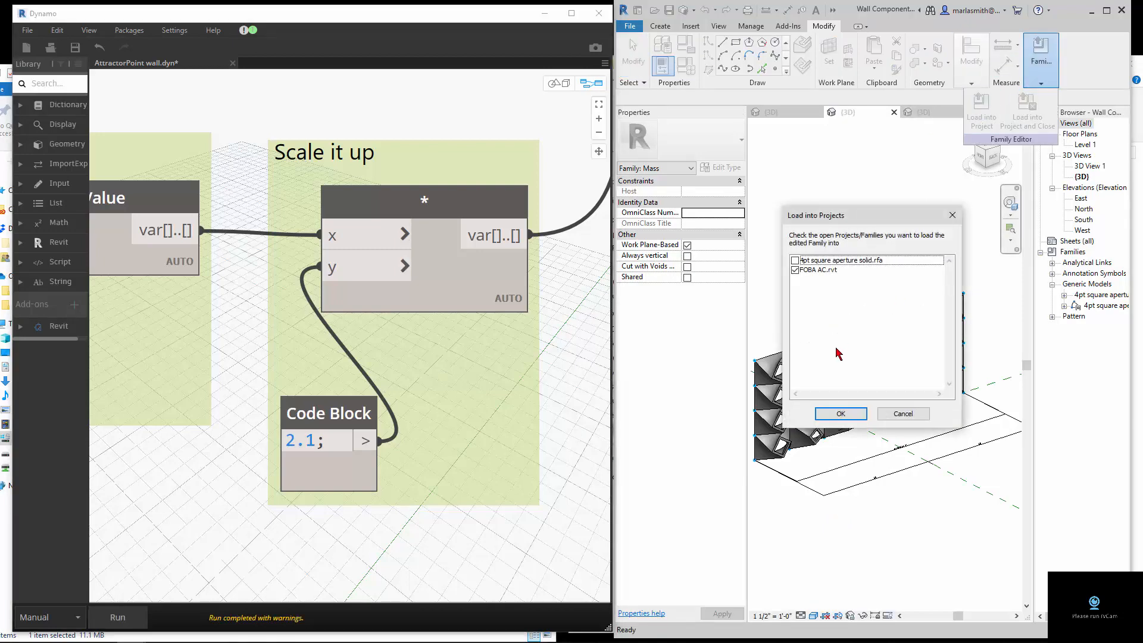
left_click(841, 414)
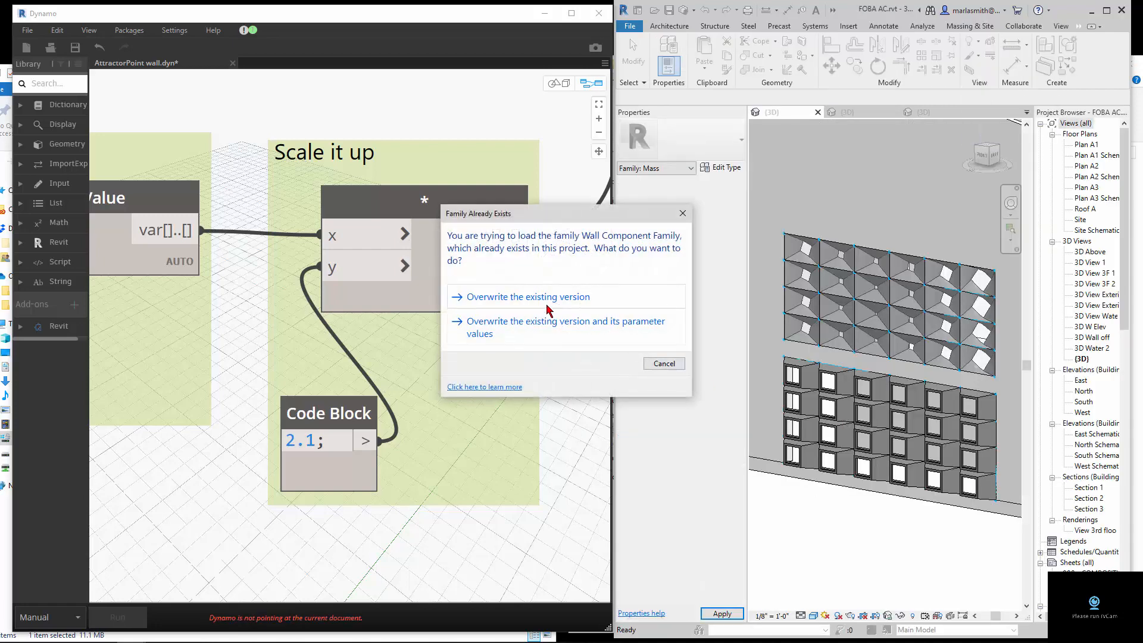
left_click(544, 324)
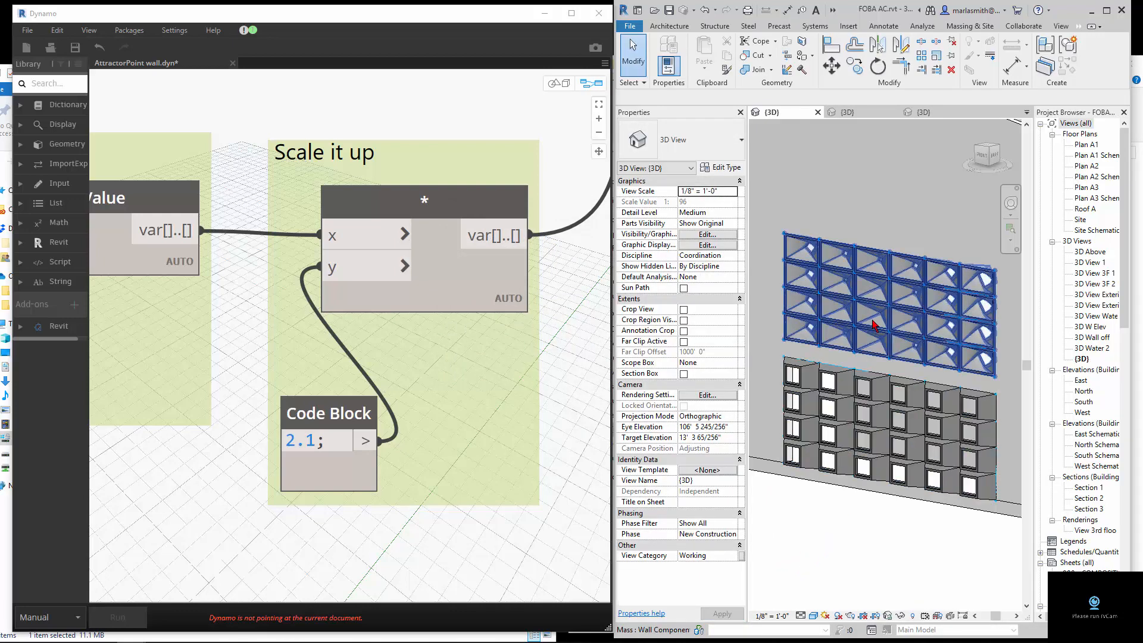
Examine the reloaded aperture panels up close and from both sides of the wall, and review the node groups in the Dynamo graph
scroll(881, 369, "up", 5)
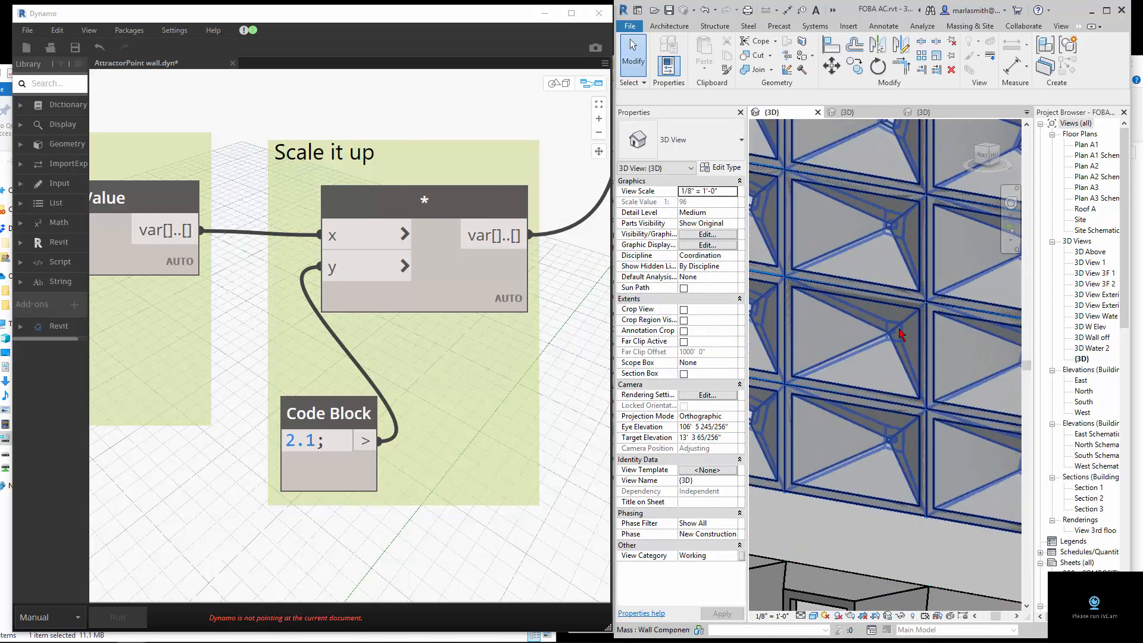
scroll(898, 333, "down", 8)
middle_click_drag(905, 481, 625, 502, "shift")
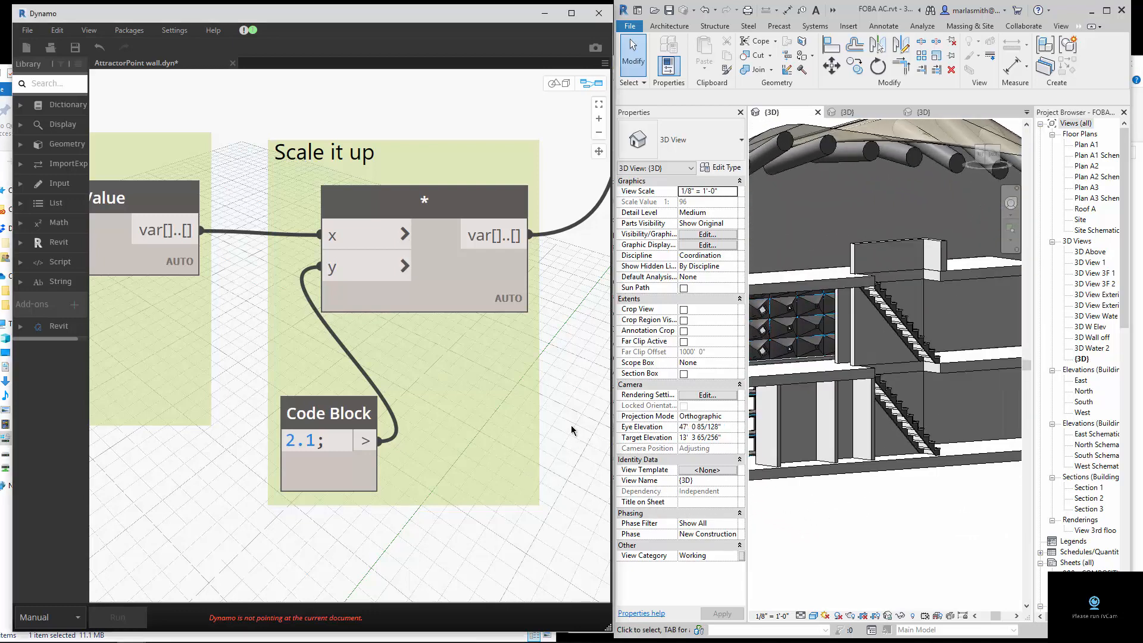
scroll(329, 400, "down", 4)
scroll(329, 400, "down", 5)
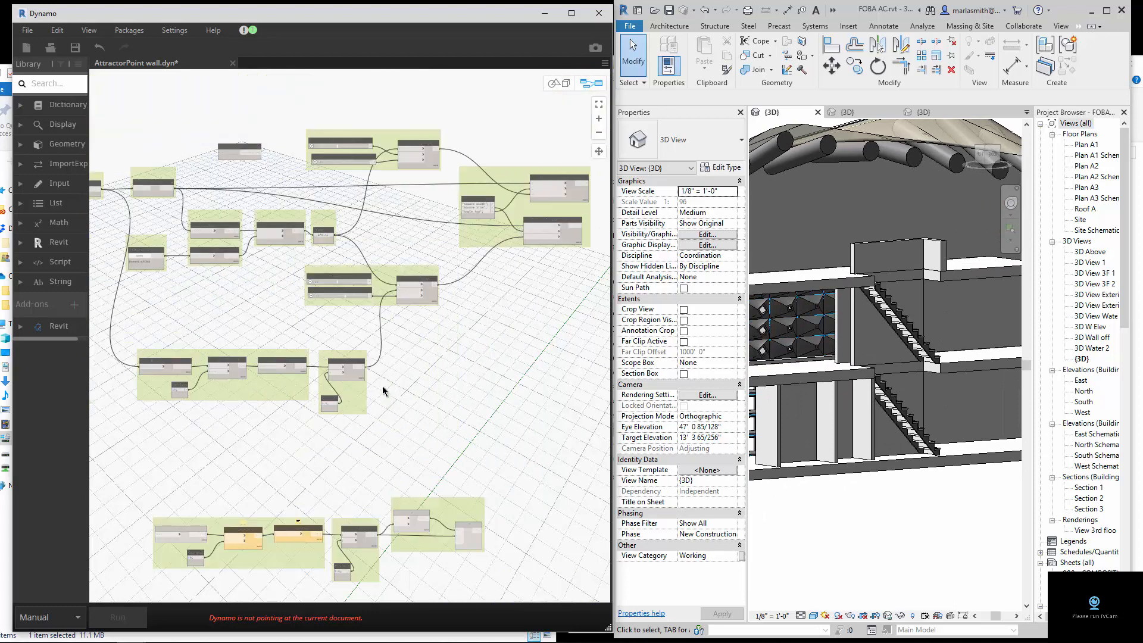
middle_click_drag(785, 462, 1005, 467, "shift")
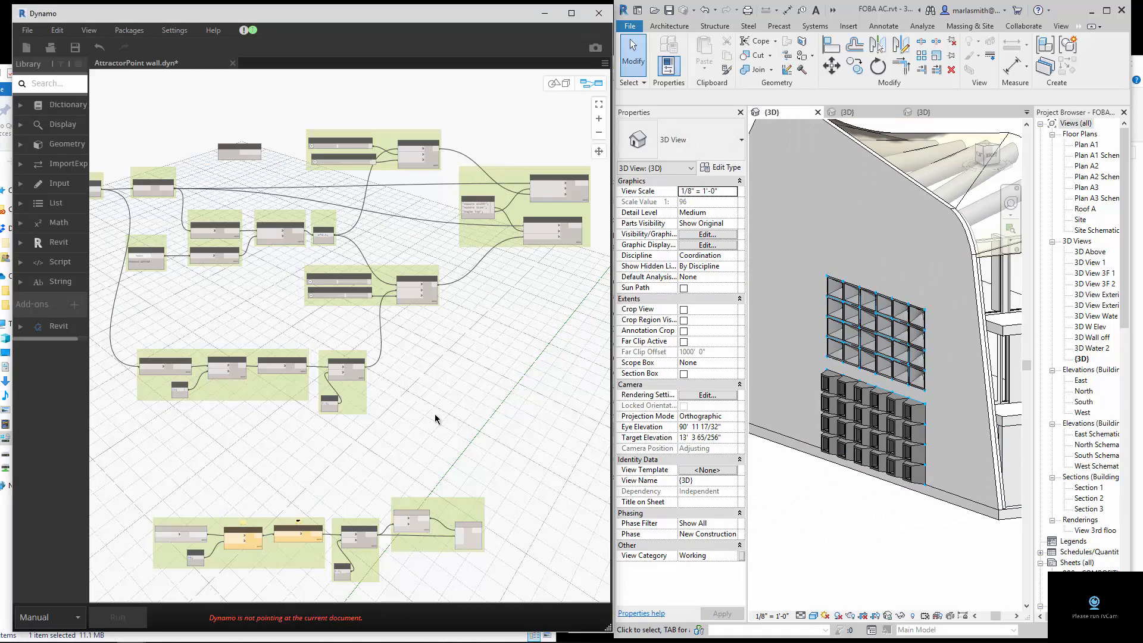
scroll(458, 384, "down", 4)
scroll(356, 239, "up", 5)
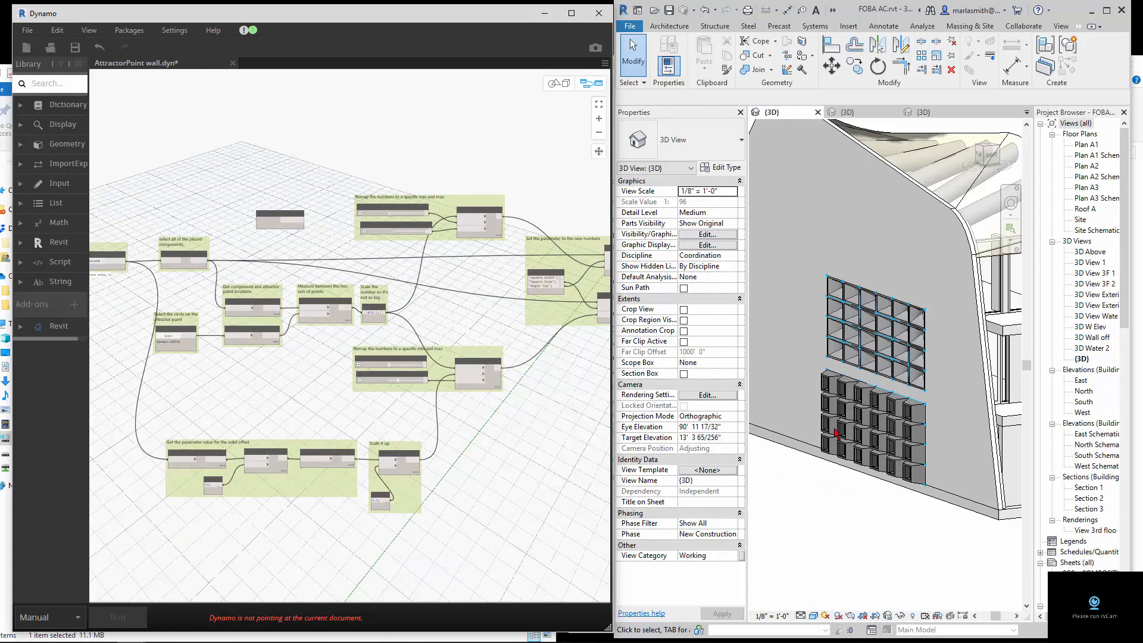
Return to the wall component family's 3D view in Revit
left_click(928, 114)
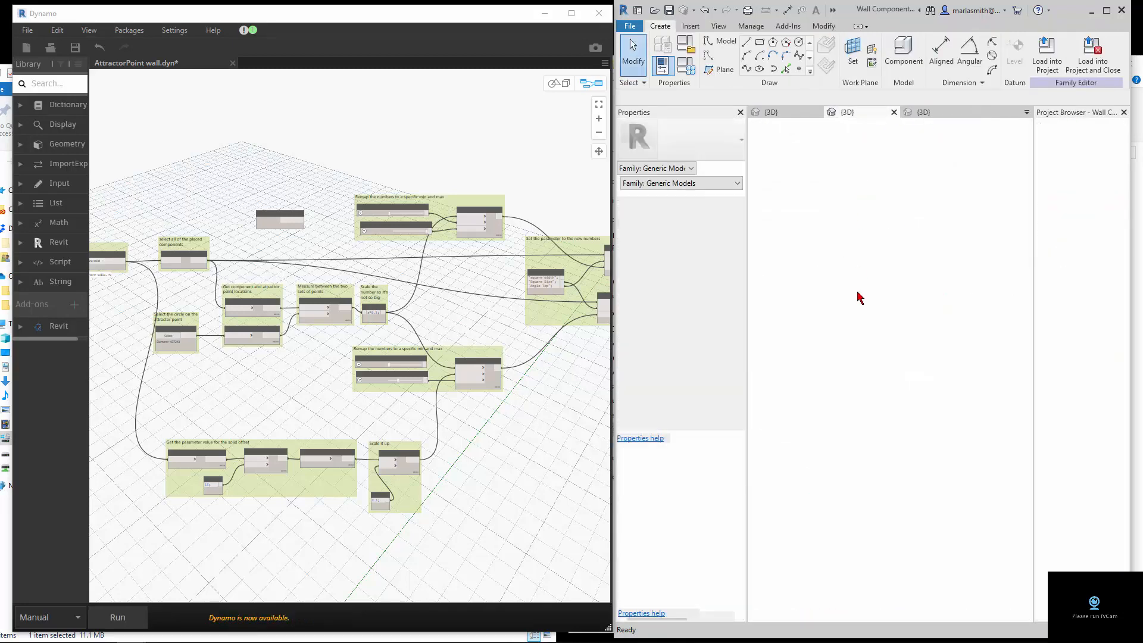